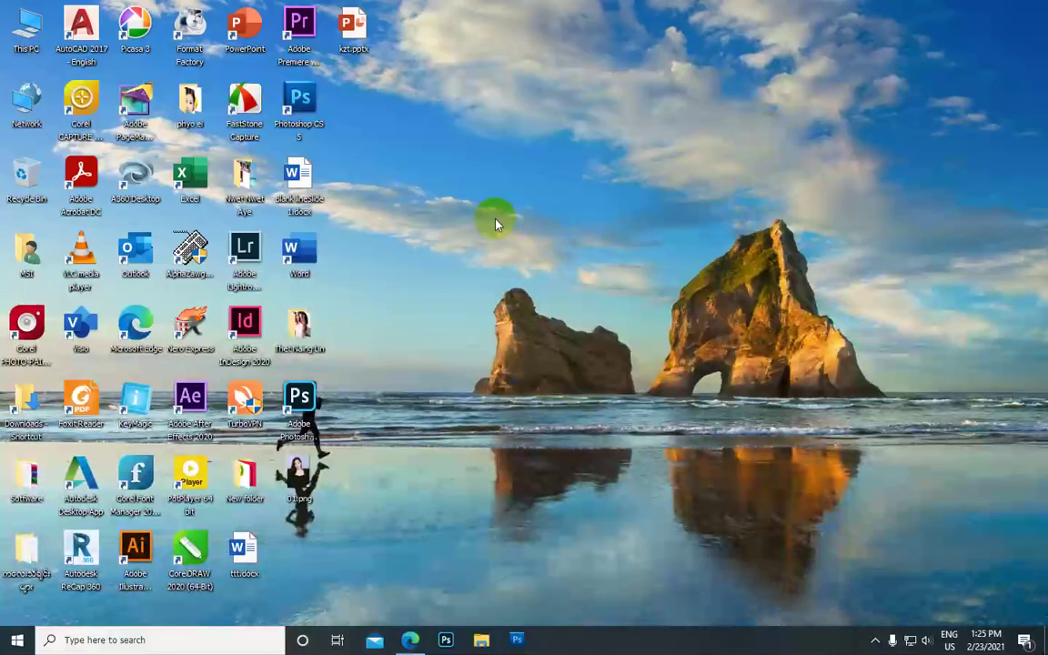
Launch Adobe Photoshop from its desktop shortcut
double_click(300, 401)
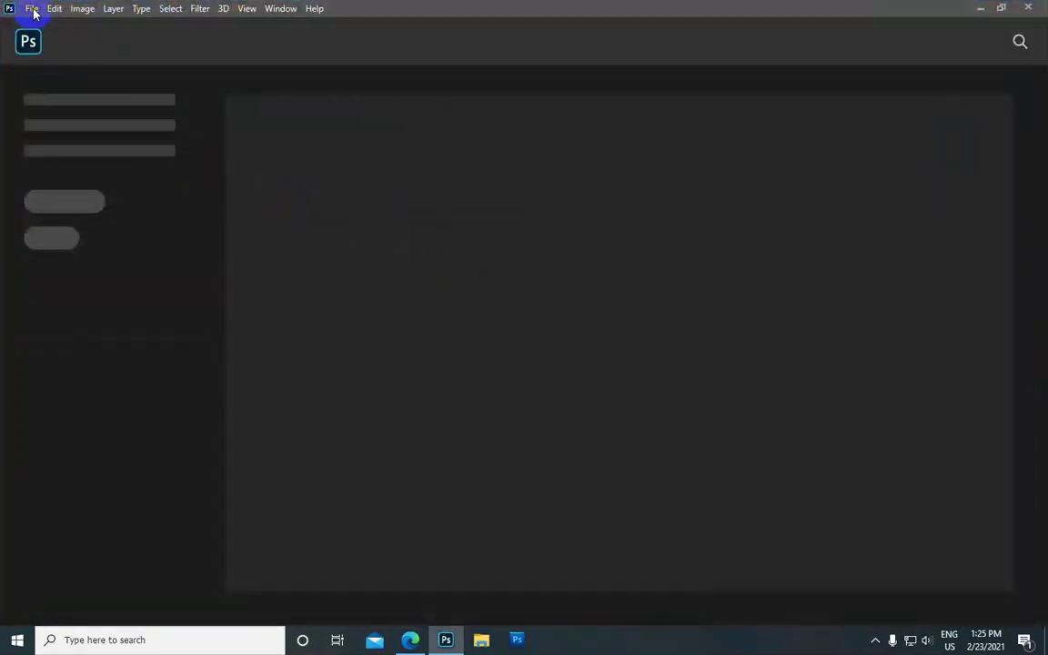
Create a new white A4 document measured in inches at 300 ppi
left_click(33, 10)
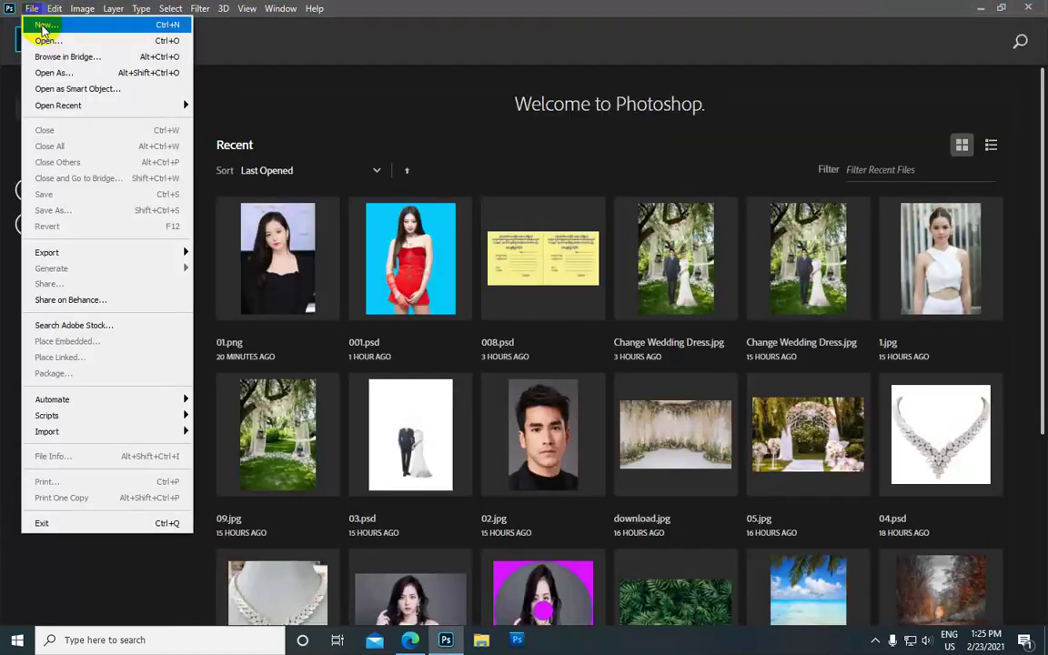
left_click(43, 28)
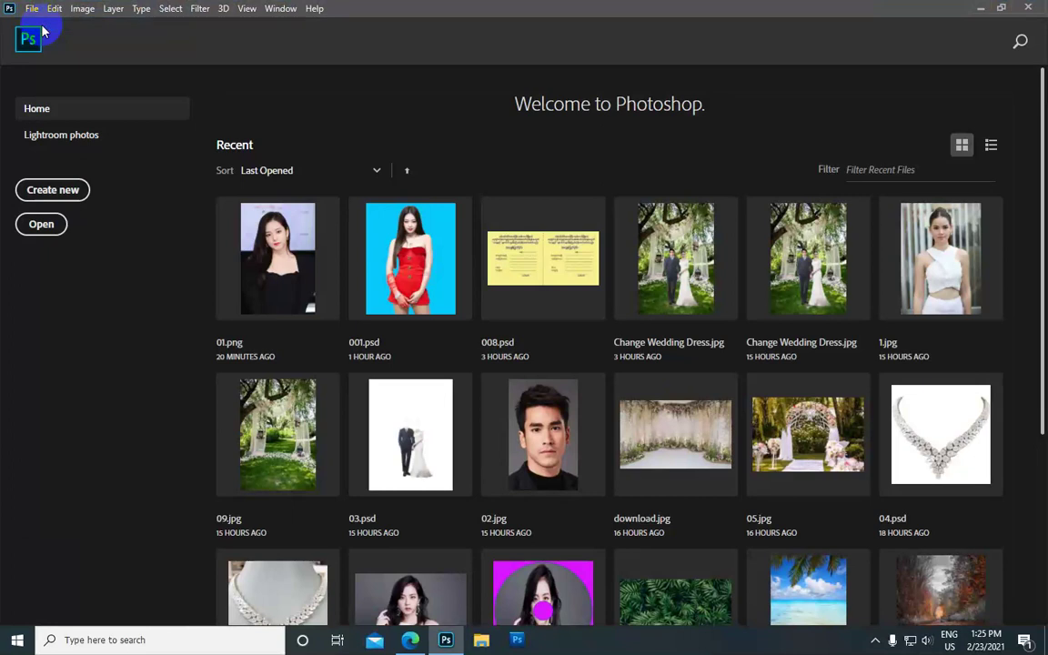
left_click(477, 146)
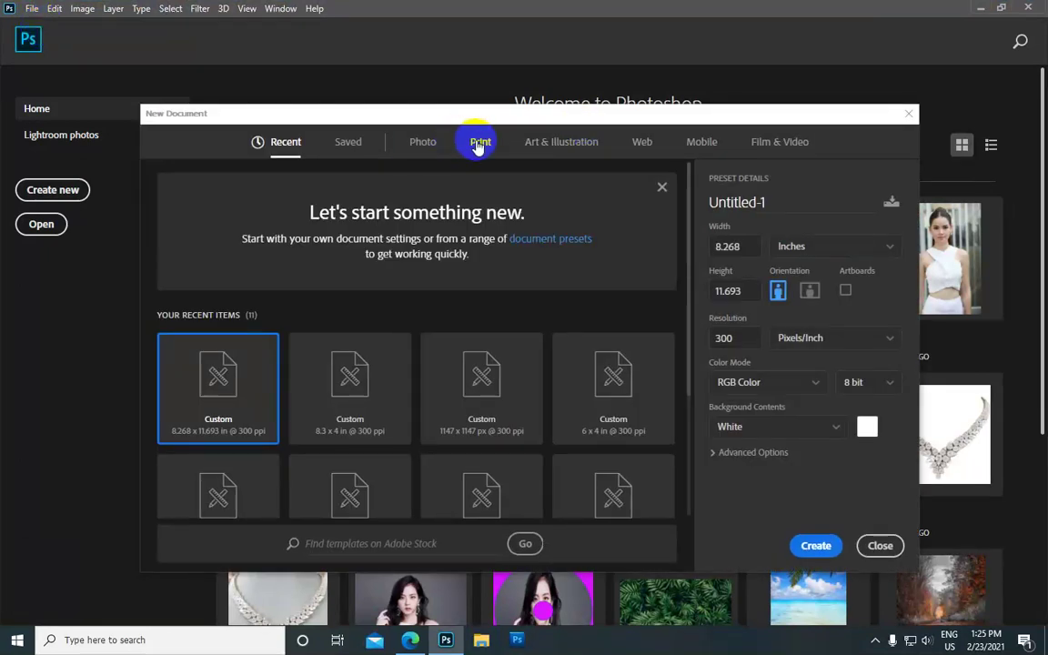
left_click(615, 267)
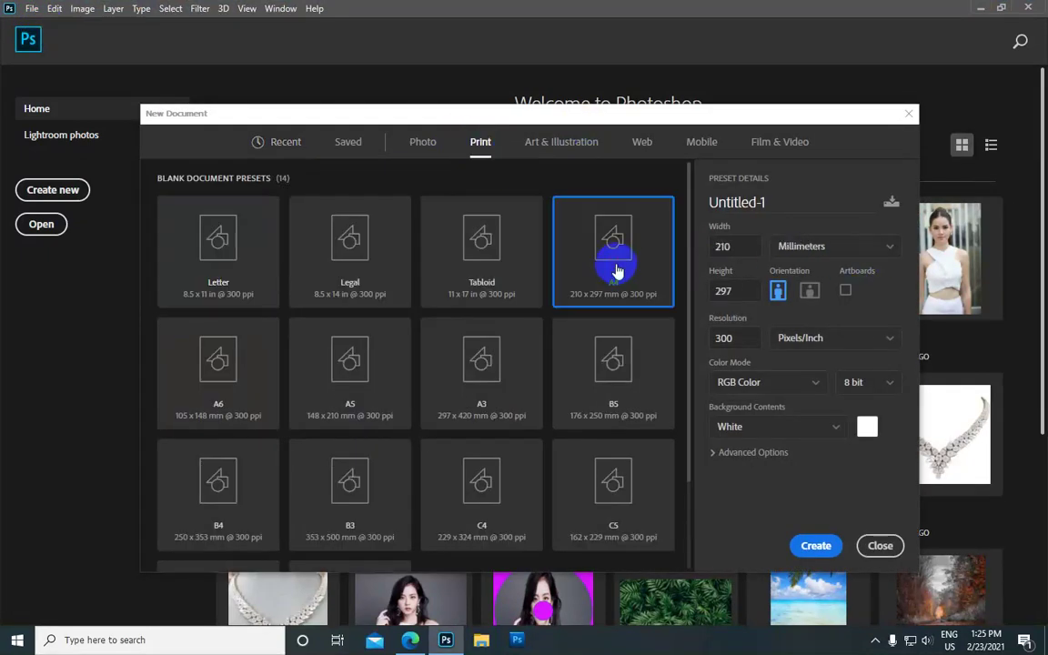
left_click(890, 250)
left_click(846, 296)
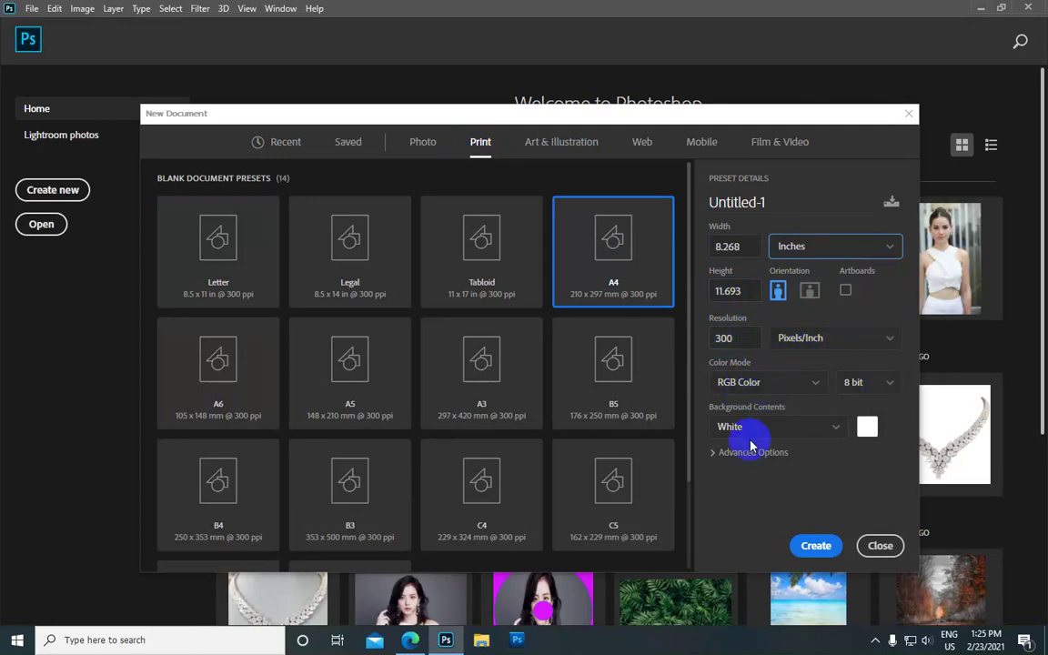
left_click(815, 548)
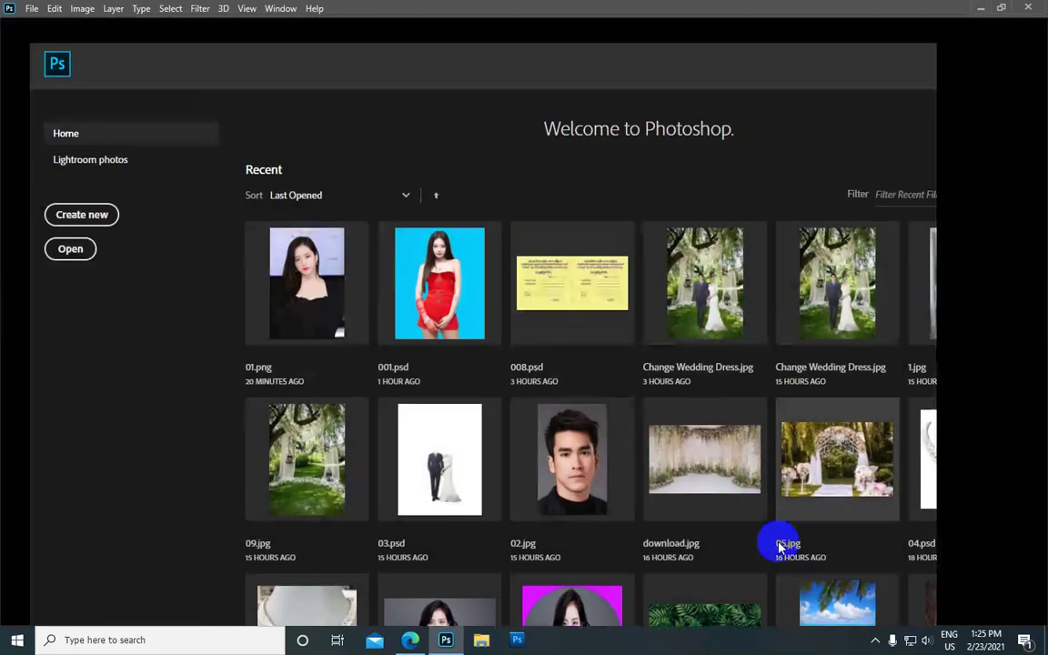
key("ctrl+minus")
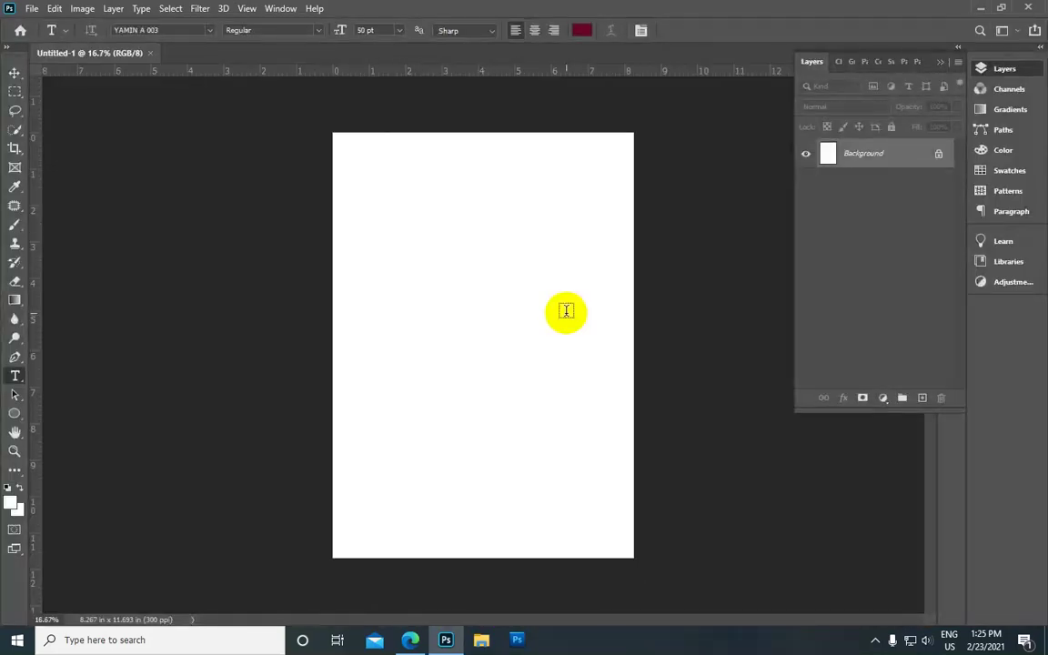
Add the first dark-red Burmese line, ဒါန, near the page's upper middle
key("ctrl+plus")
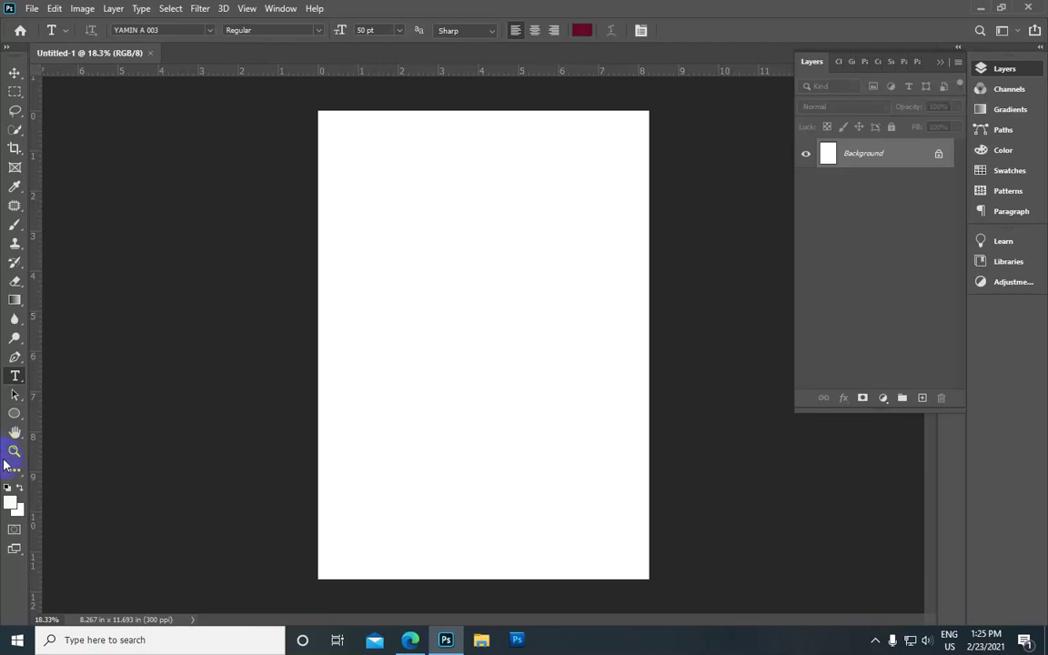
right_click(15, 382)
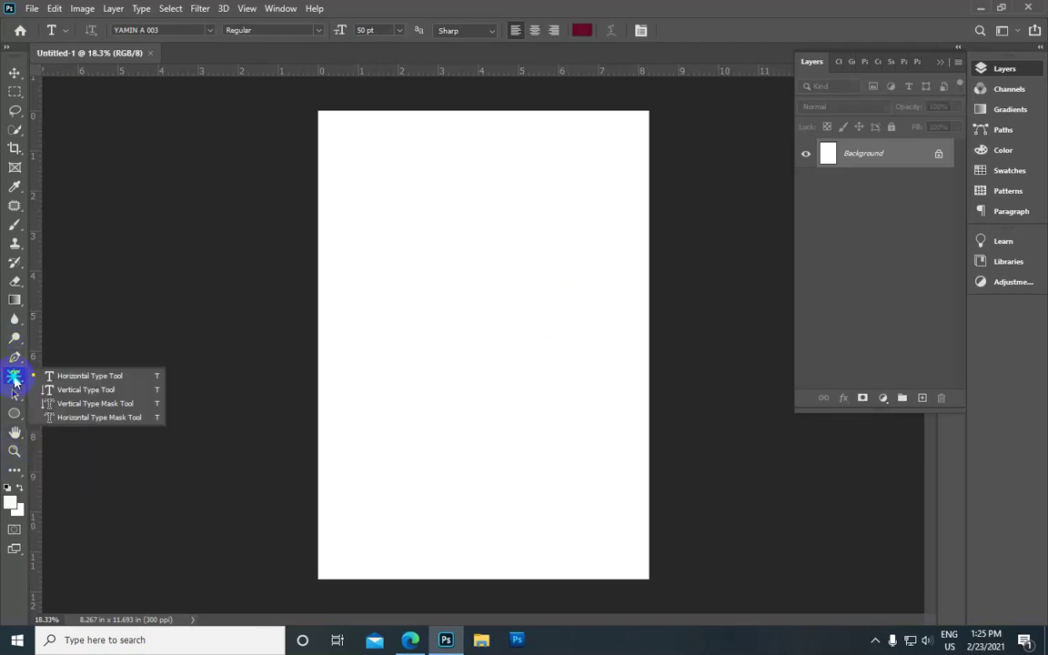
left_click(91, 376)
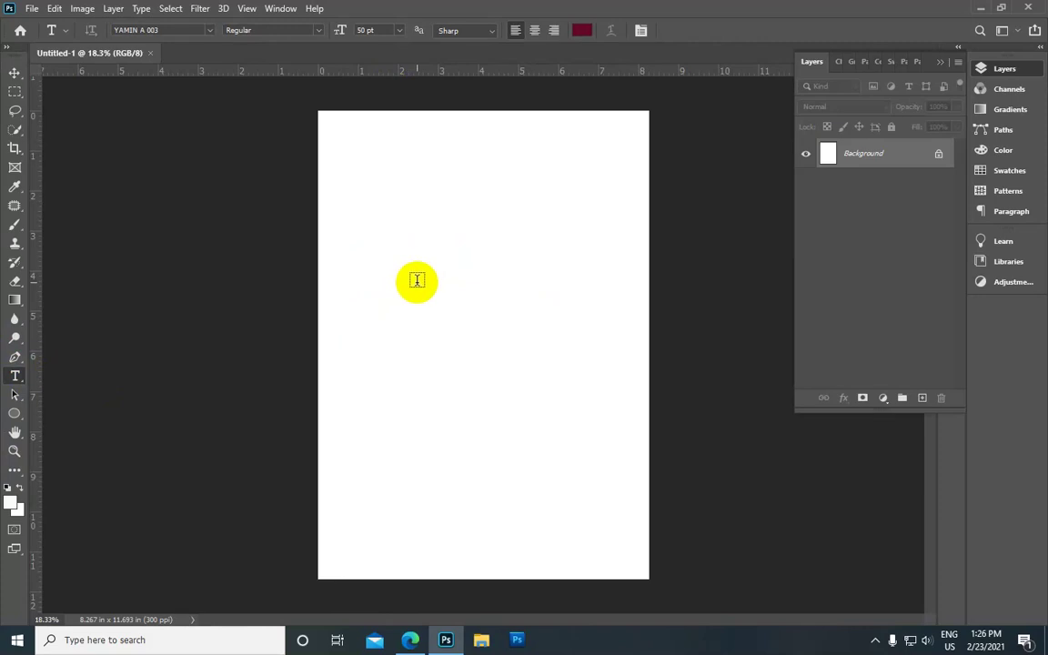
left_click(417, 281)
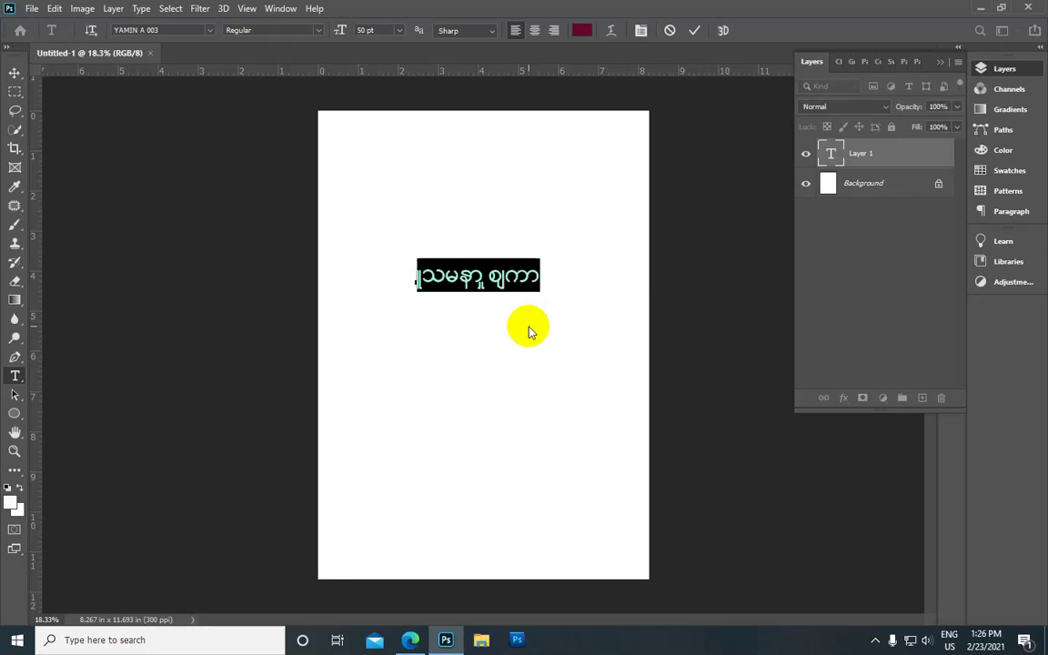
type("O")
key("BackSpace")
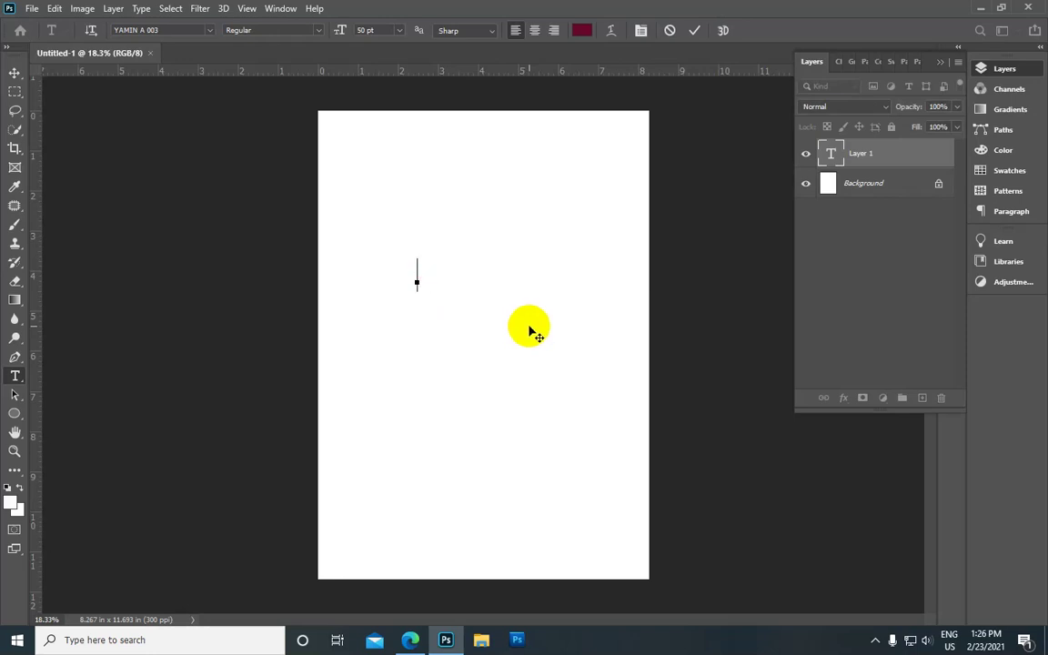
type("3")
type("ယ")
key("BackSpace")
type("ဋ")
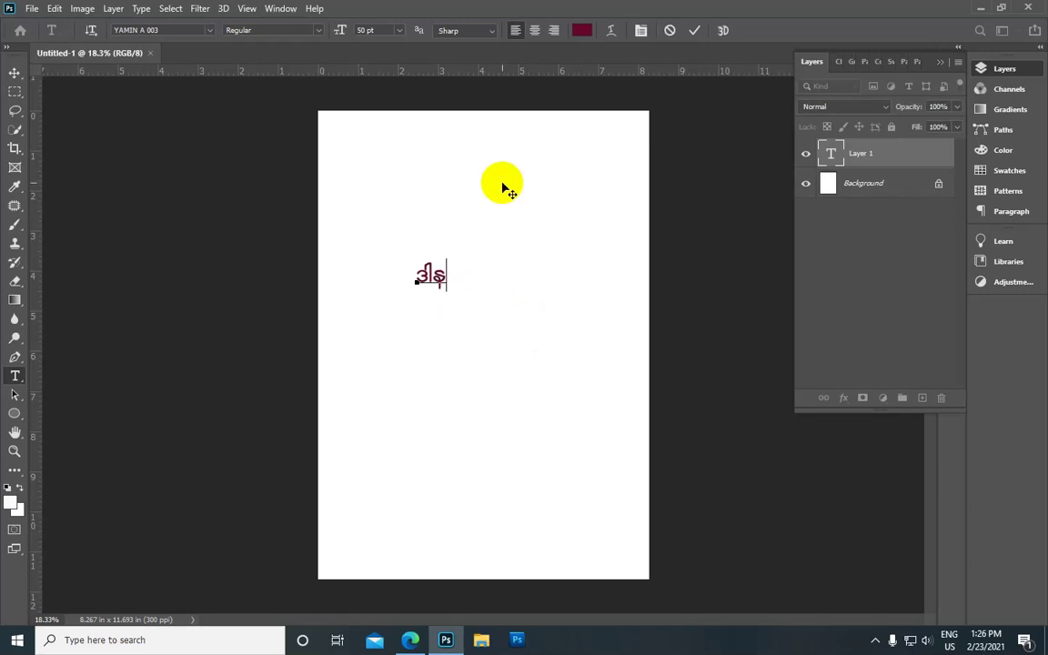
left_click(692, 31)
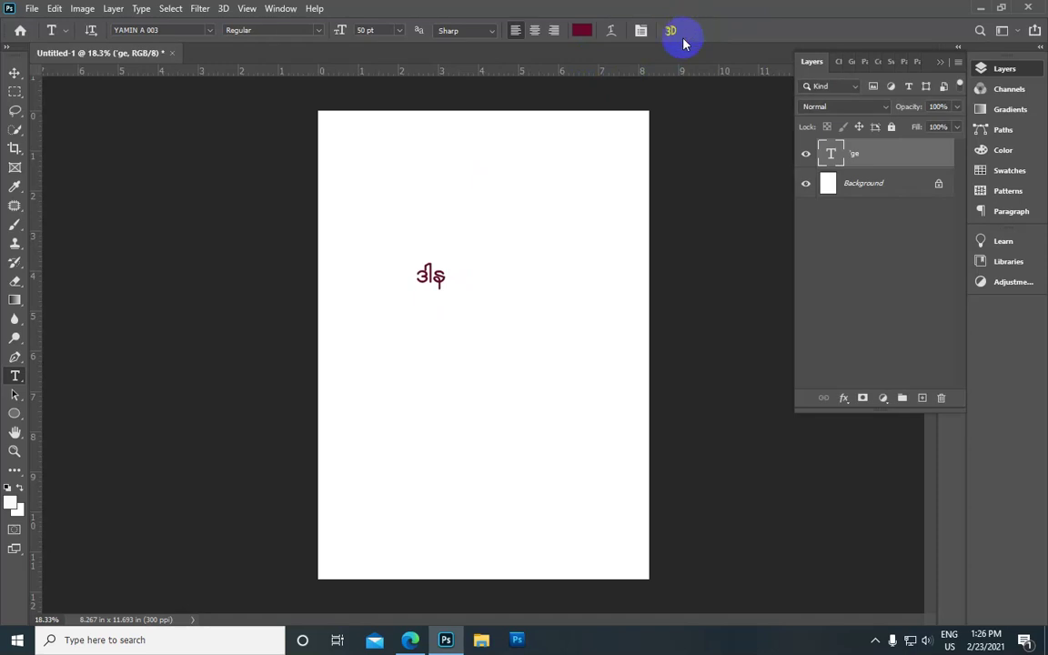
Add a second Burmese line, စိတ်ဓာတ်, directly below the first
left_click(416, 318)
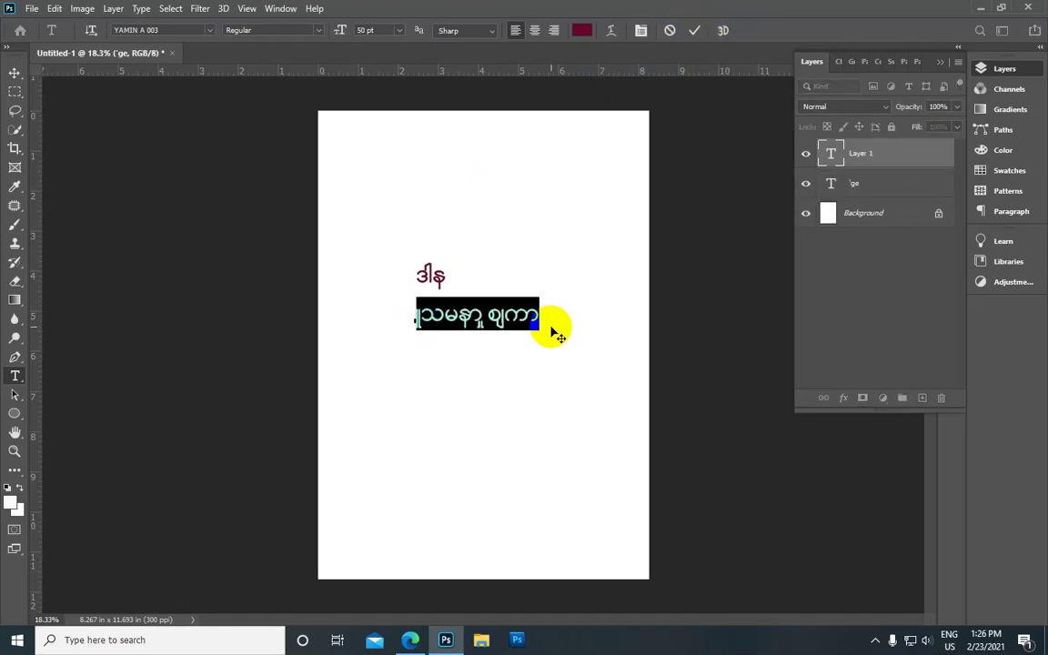
type("pw")
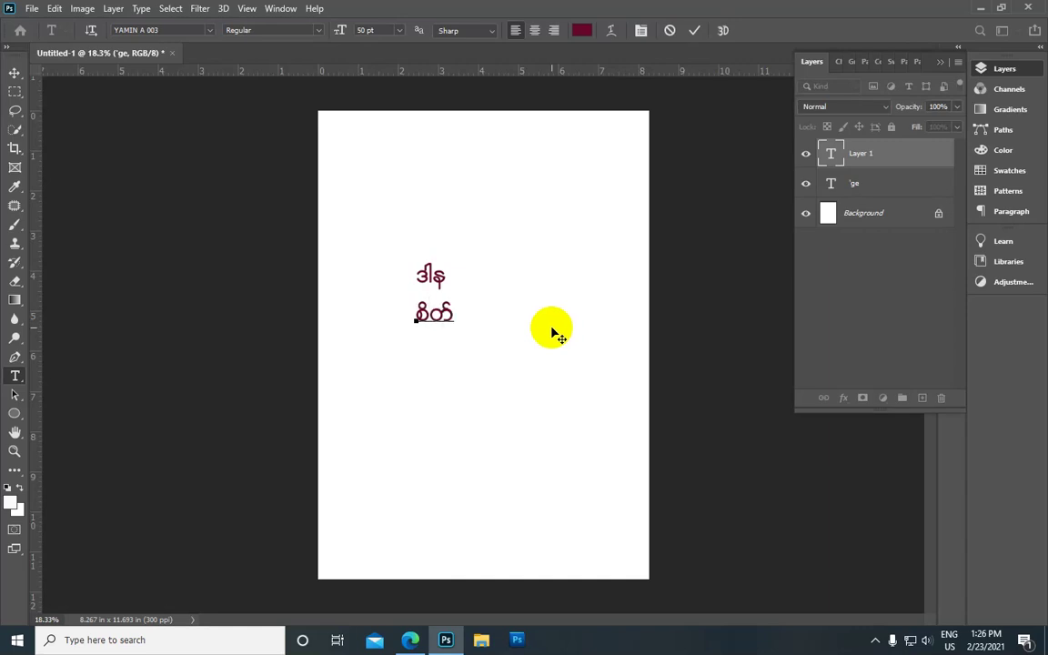
type("L")
type("w")
left_click(696, 31)
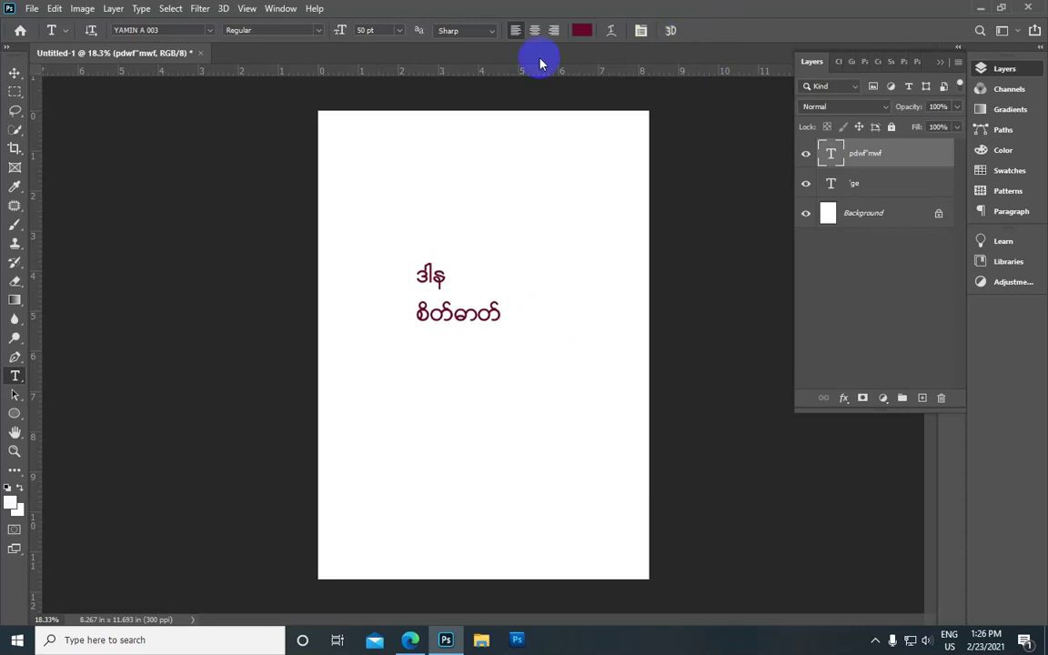
Enable Use Smart Quotes in the Type preferences and confirm with OK
left_click(53, 9)
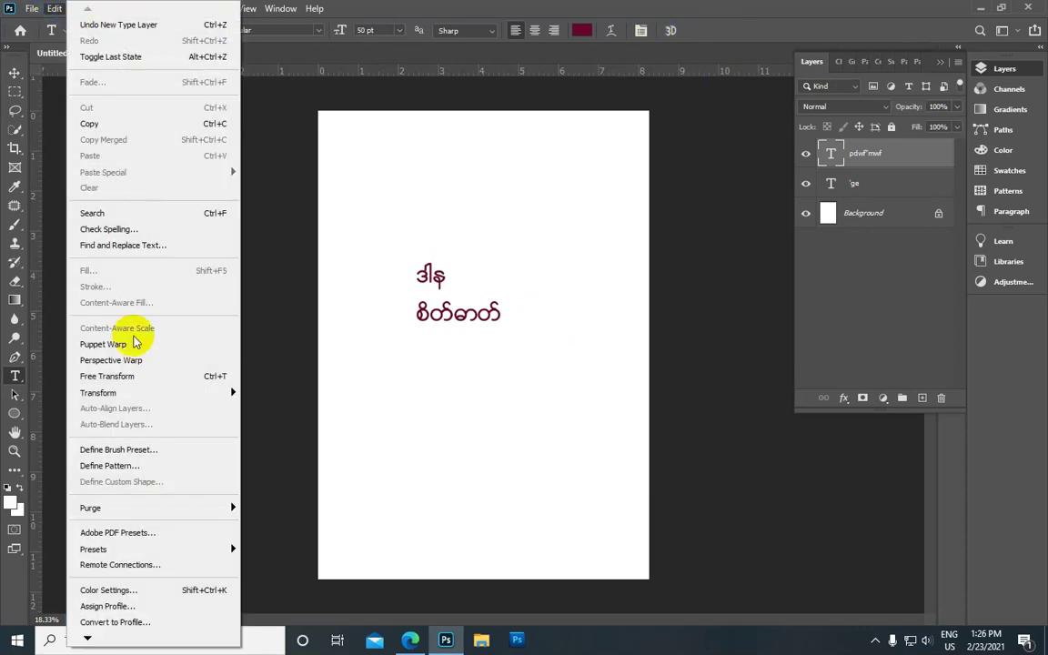
left_click(87, 638)
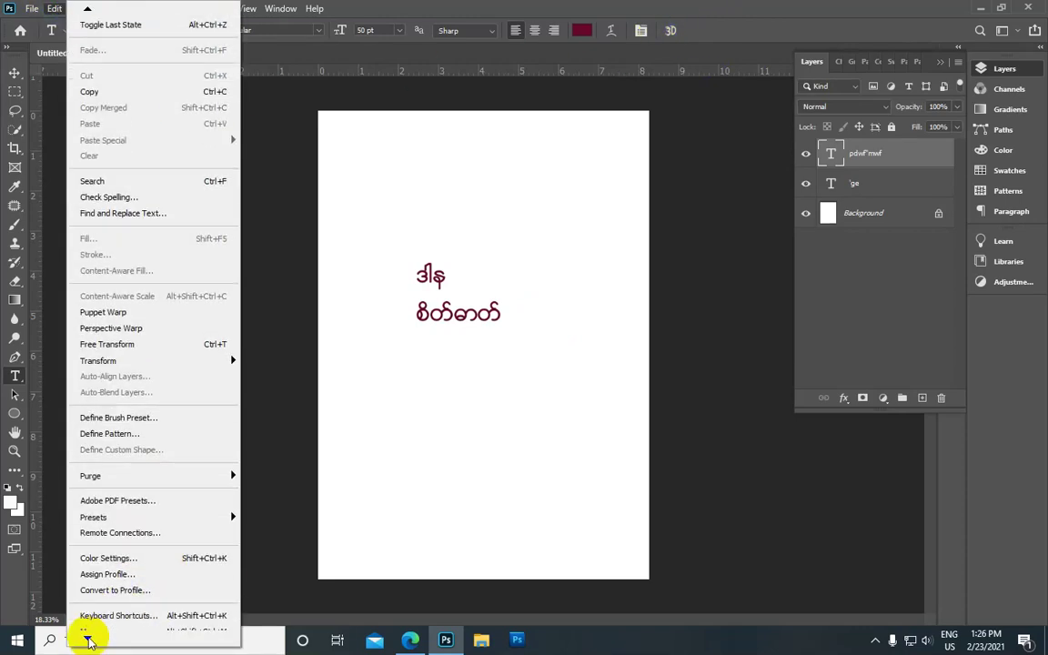
mouse_move(101, 623)
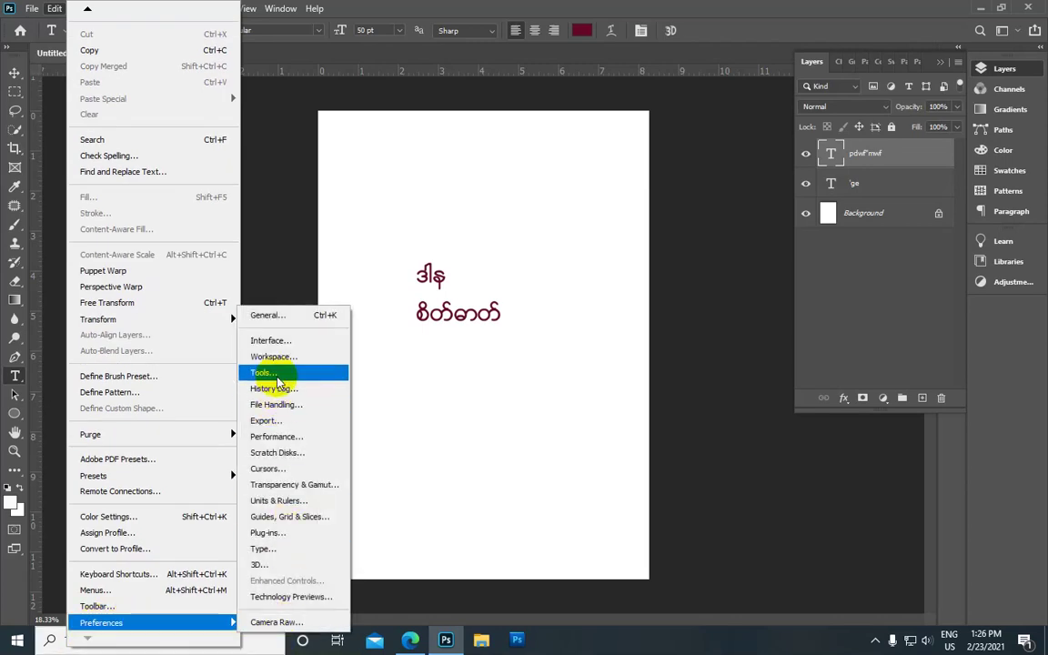
left_click(264, 548)
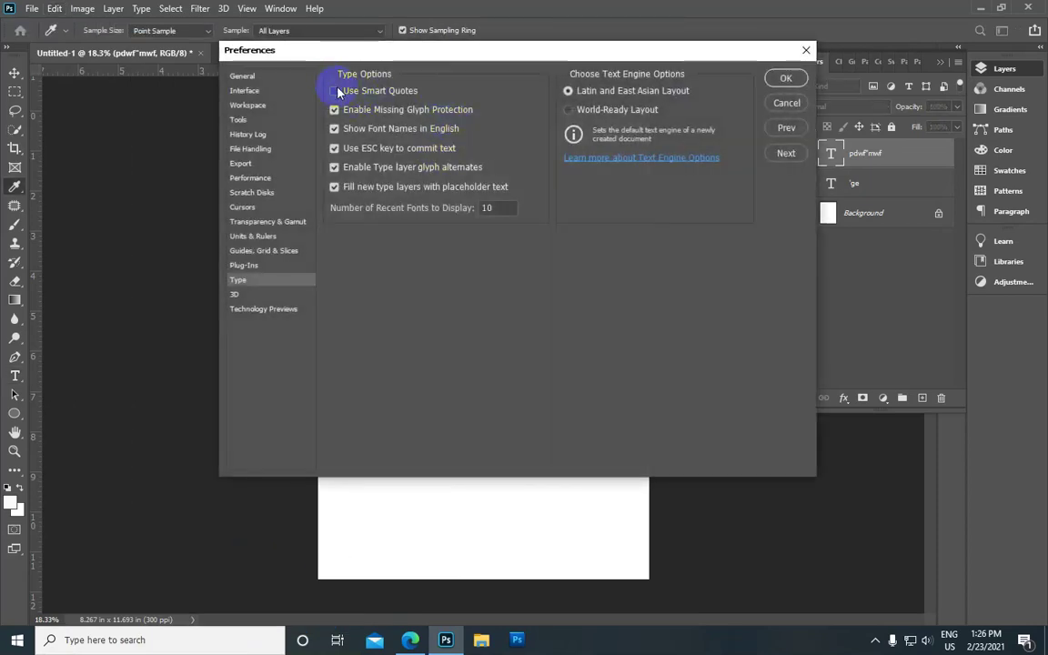
mouse_move(334, 91)
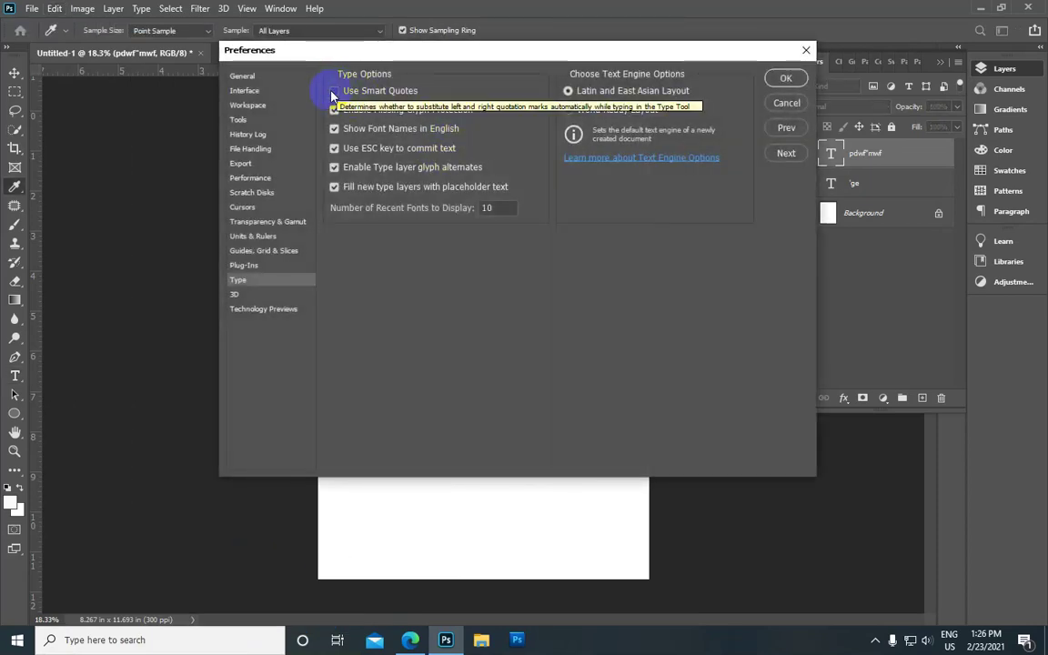
left_click(335, 92)
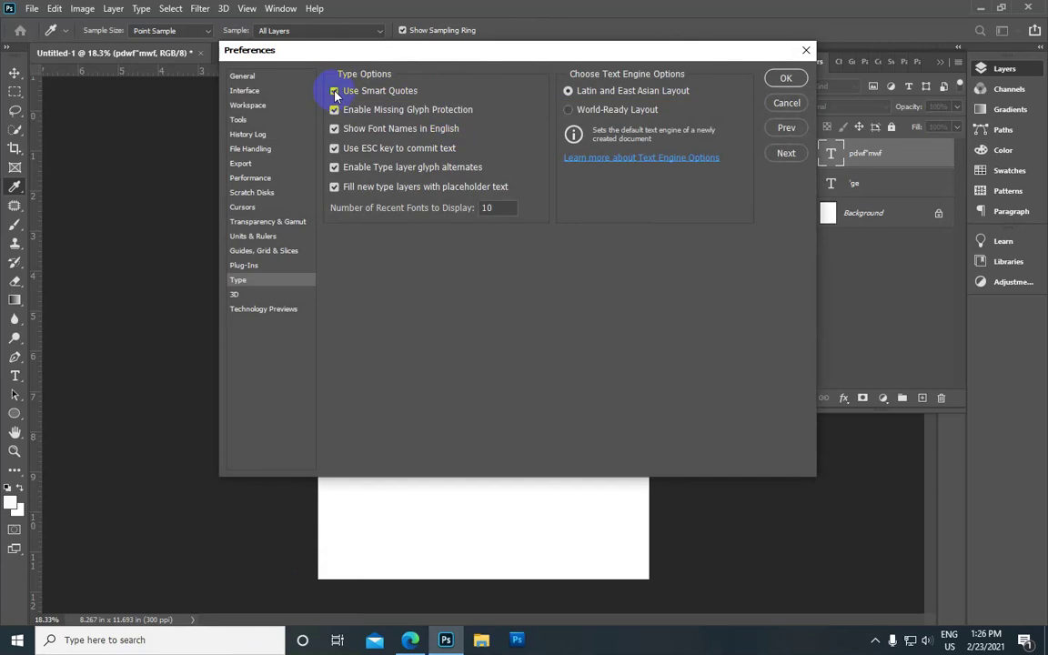
left_click(785, 79)
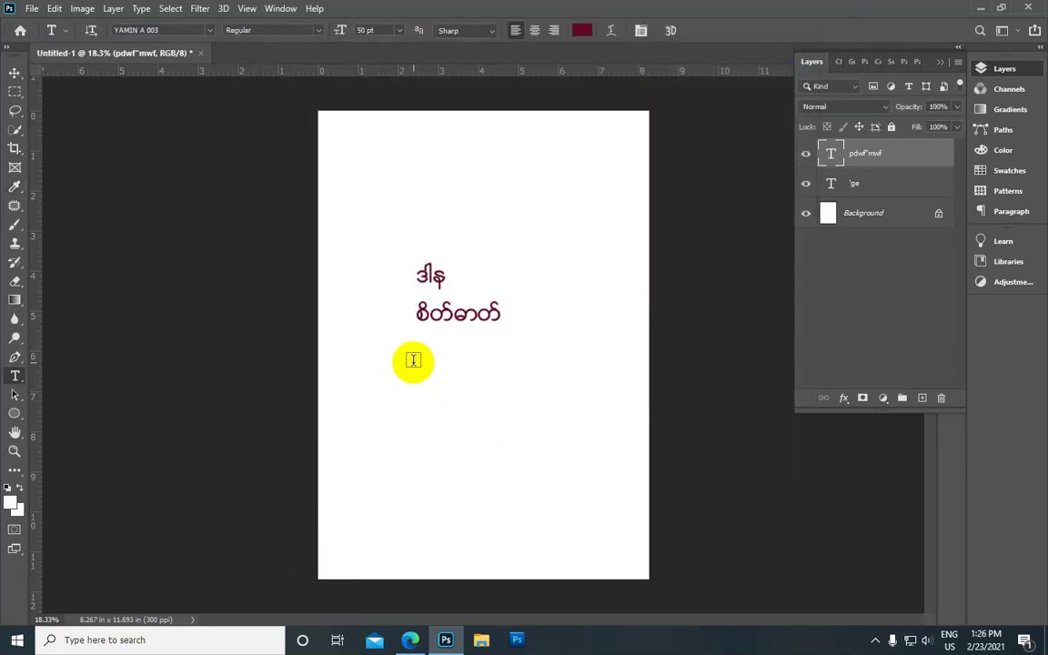
left_click(413, 360)
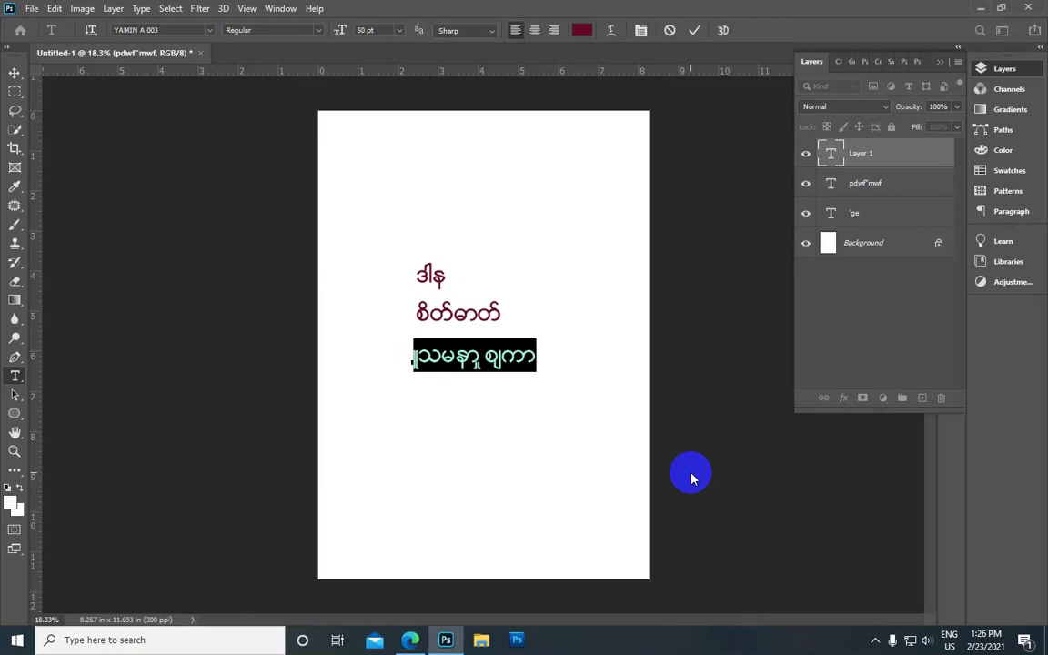
Add a third Burmese line, စိတ်, beneath the first two, removing stray glyphs
type("pd")
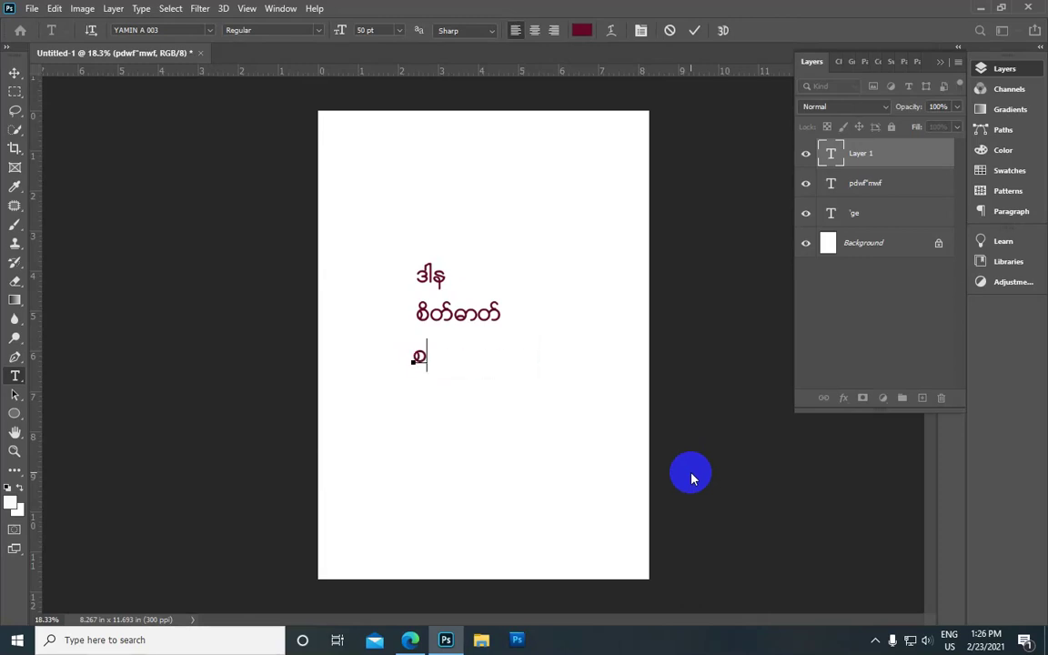
type("w")
type("fffffffff")
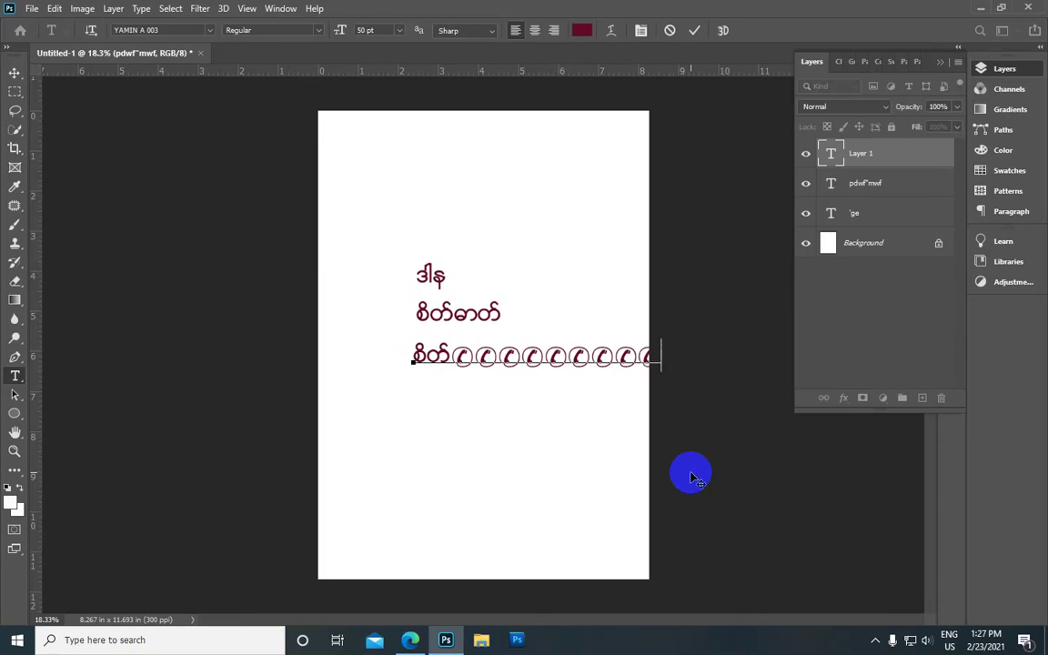
key("BackSpace")
key("BackSpace")
key("BackSpace")
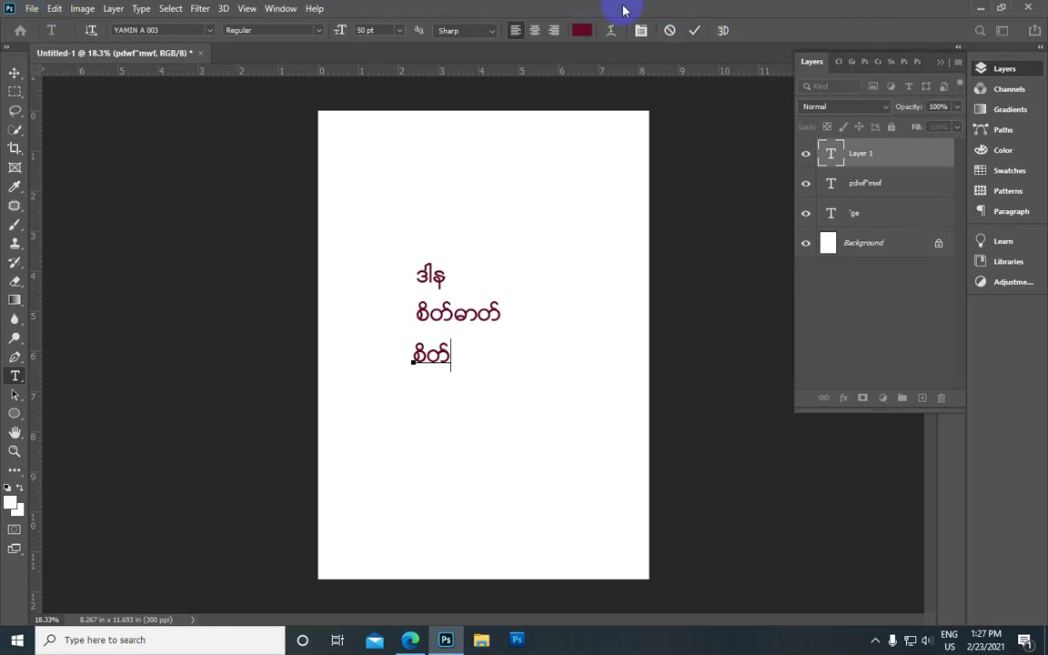
left_click(695, 30)
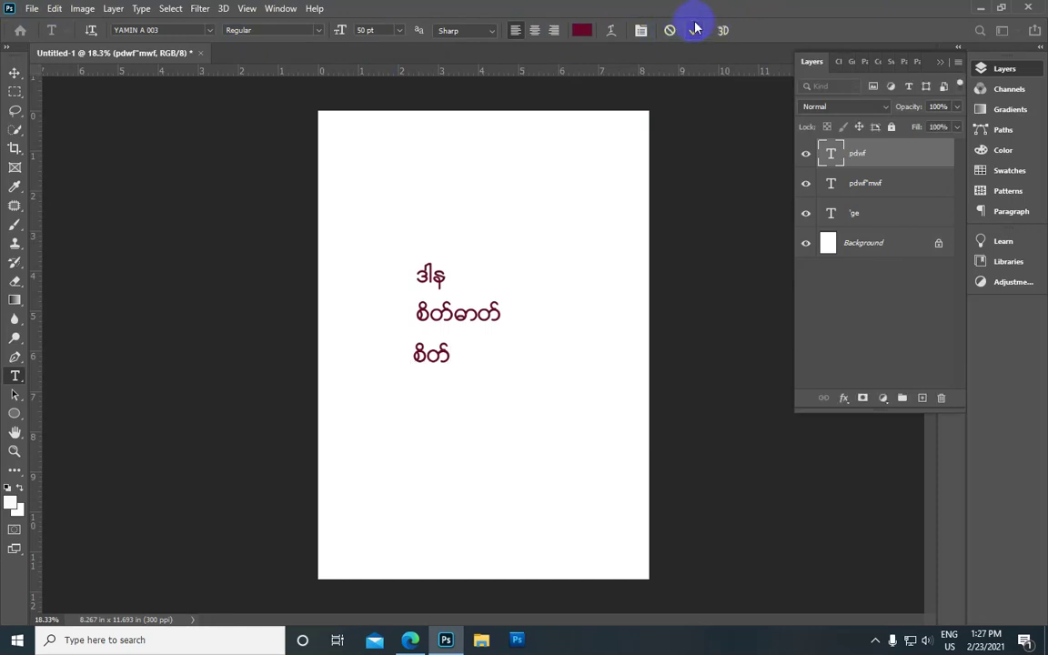
Reopen the Type preferences and confirm them with OK
left_click(54, 8)
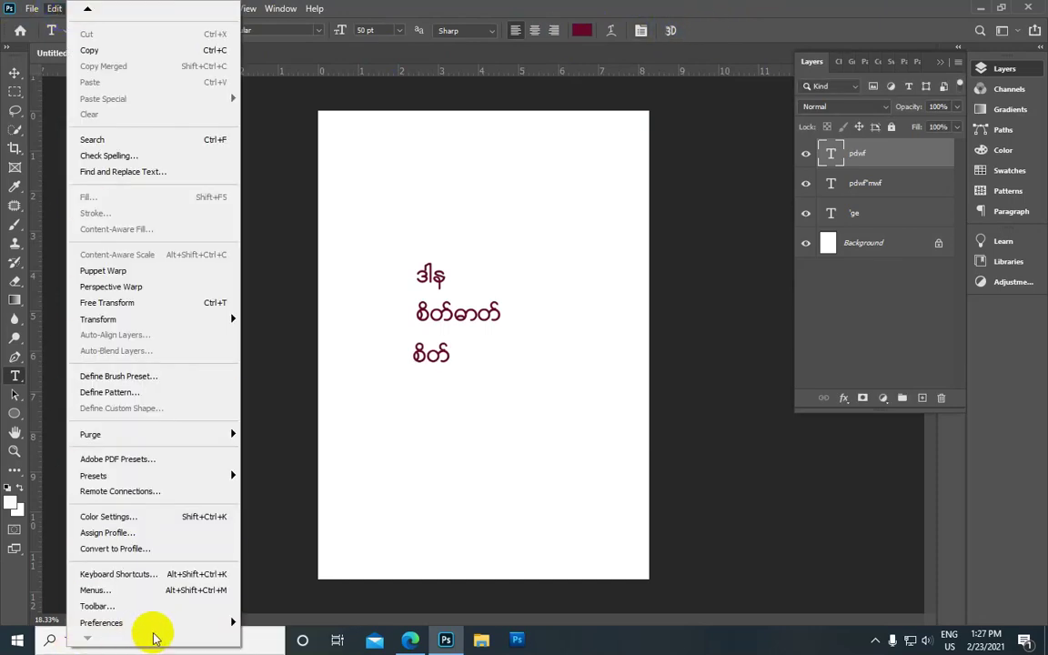
mouse_move(101, 622)
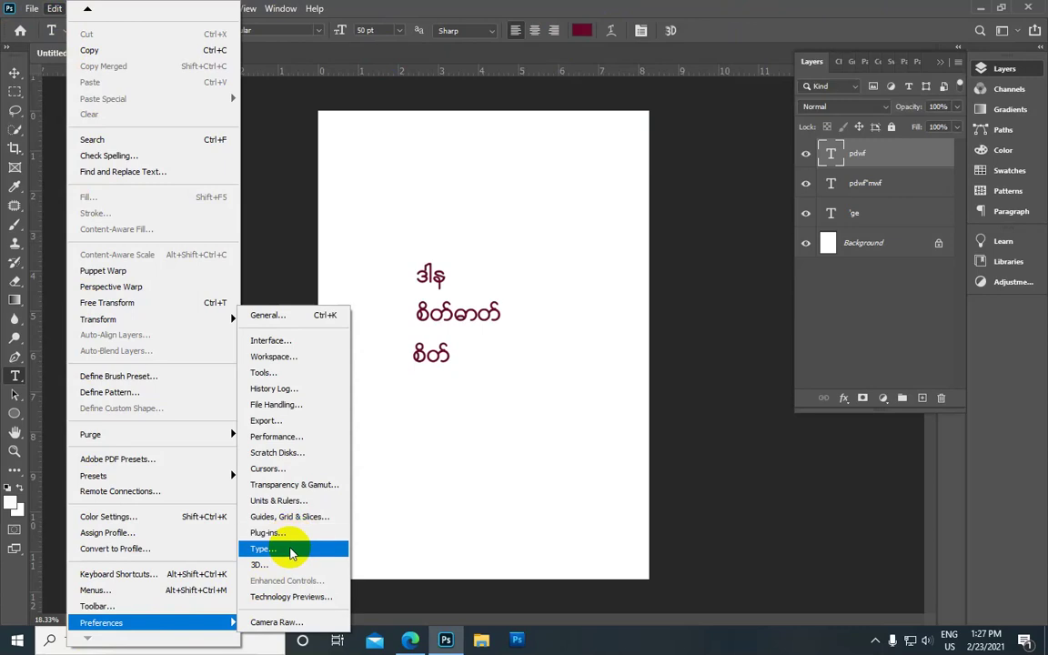
left_click(289, 548)
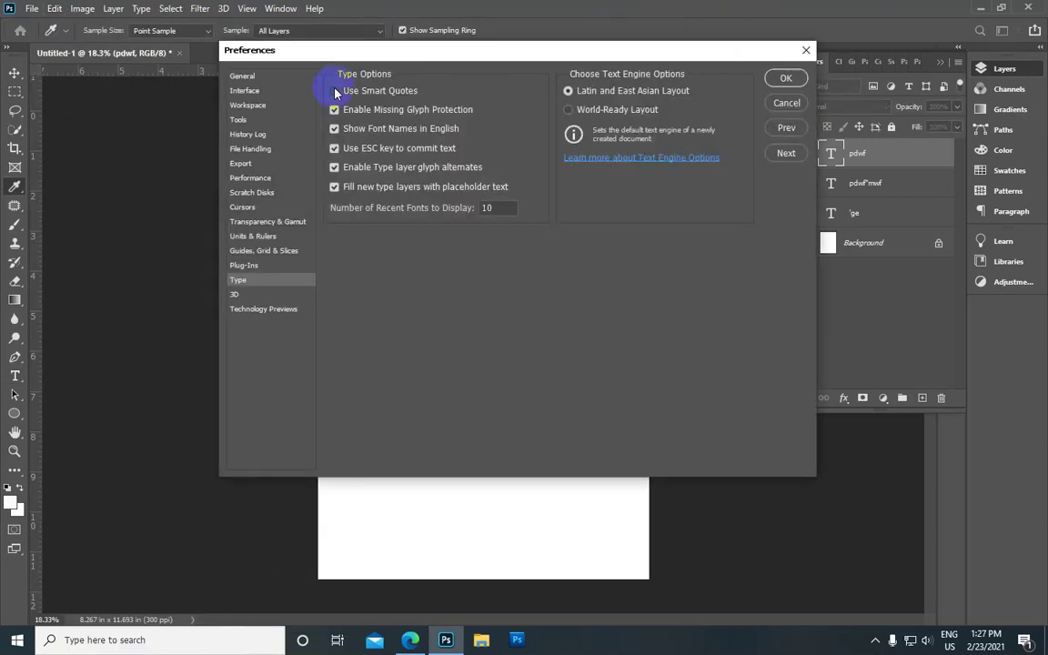
left_click(788, 78)
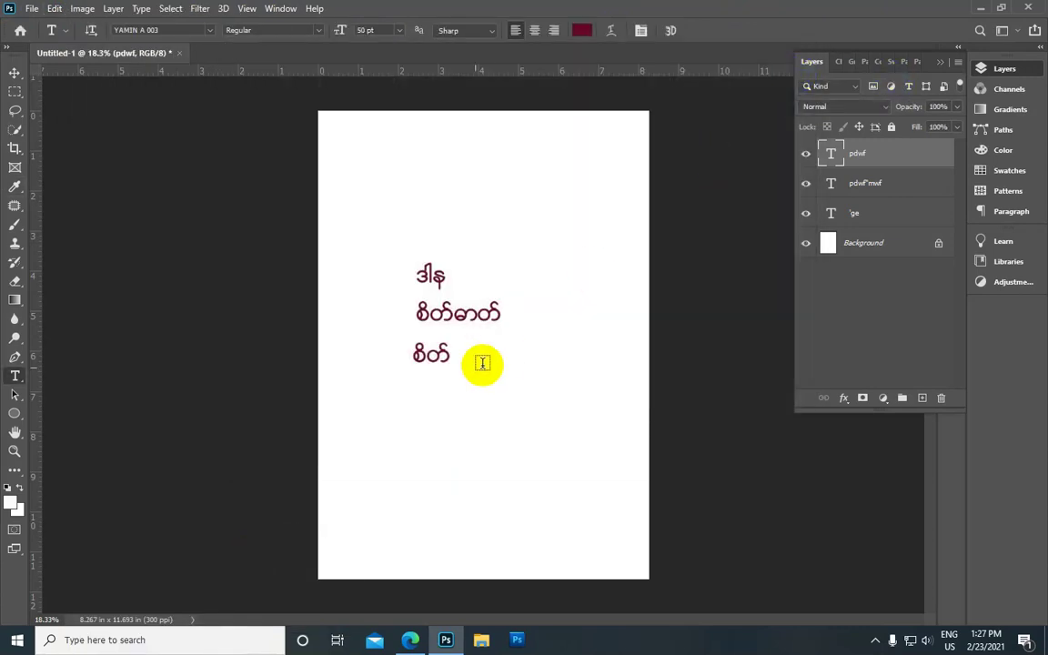
Add ဓာတ် as a new text layer after စိတ် so the line reads စိတ်ဓာတ်
left_click(454, 355)
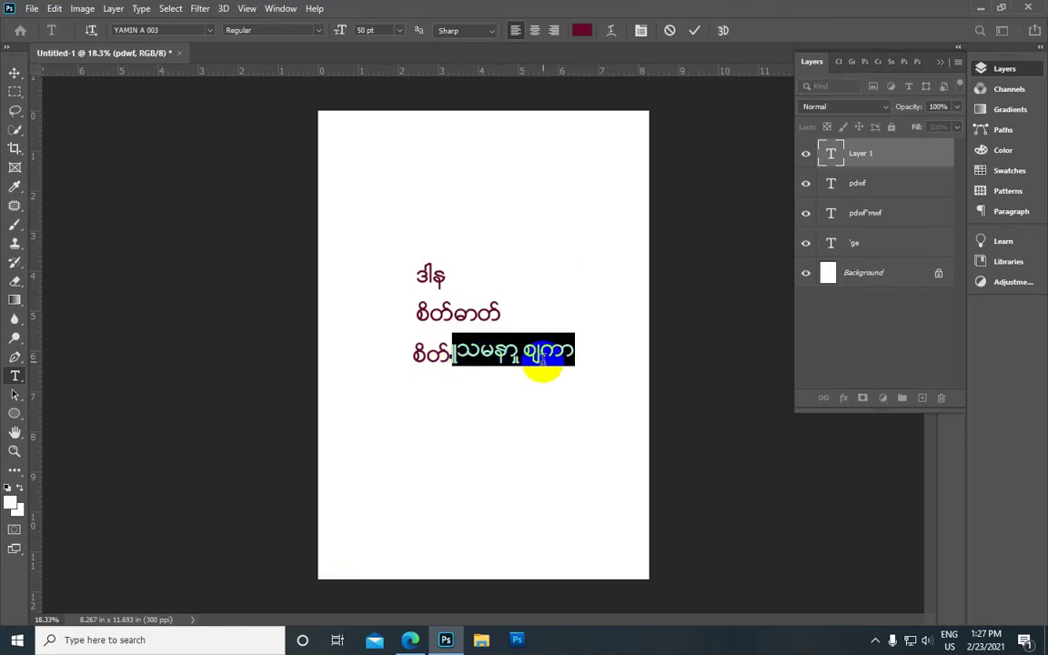
type("ခါ")
type("တ်ဓာတ်")
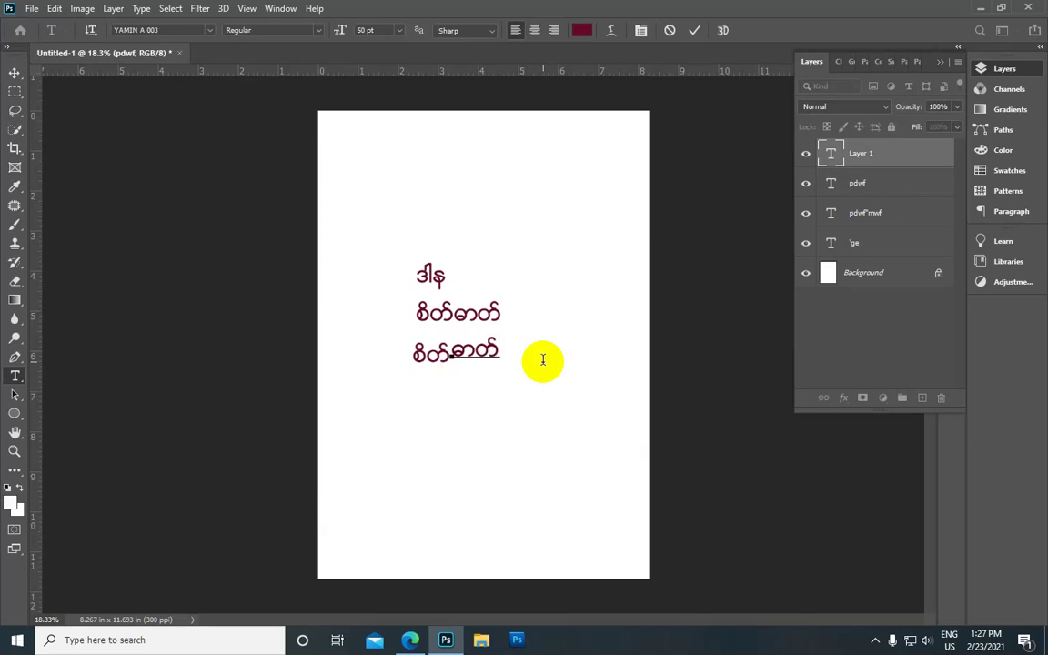
left_click(694, 30)
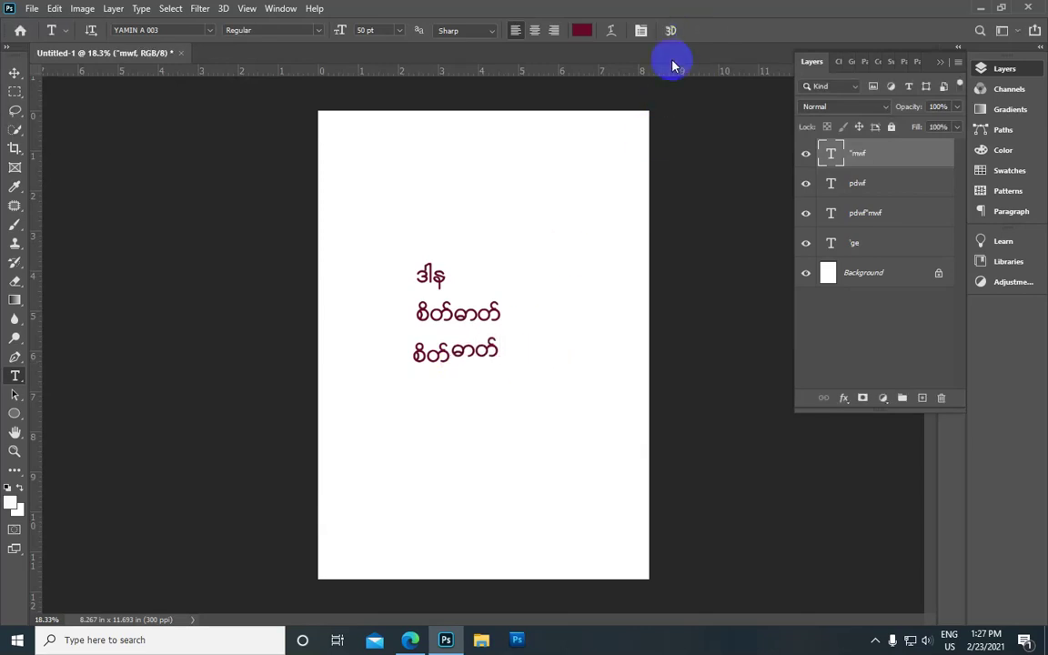
Switch Use Smart Quotes off in the Type preferences and confirm
left_click(53, 8)
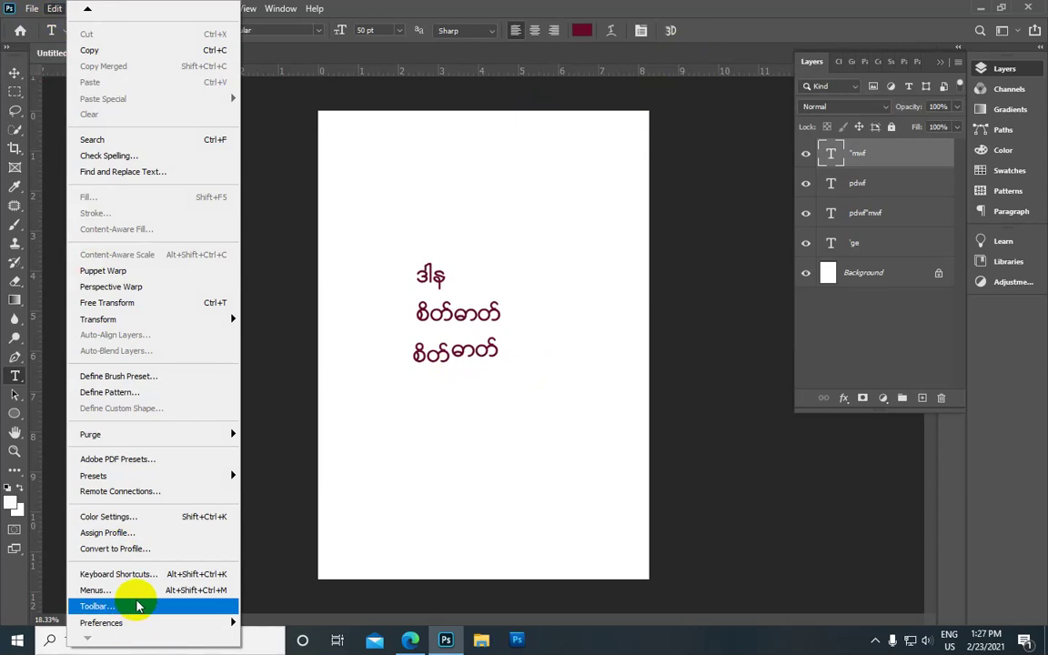
mouse_move(101, 622)
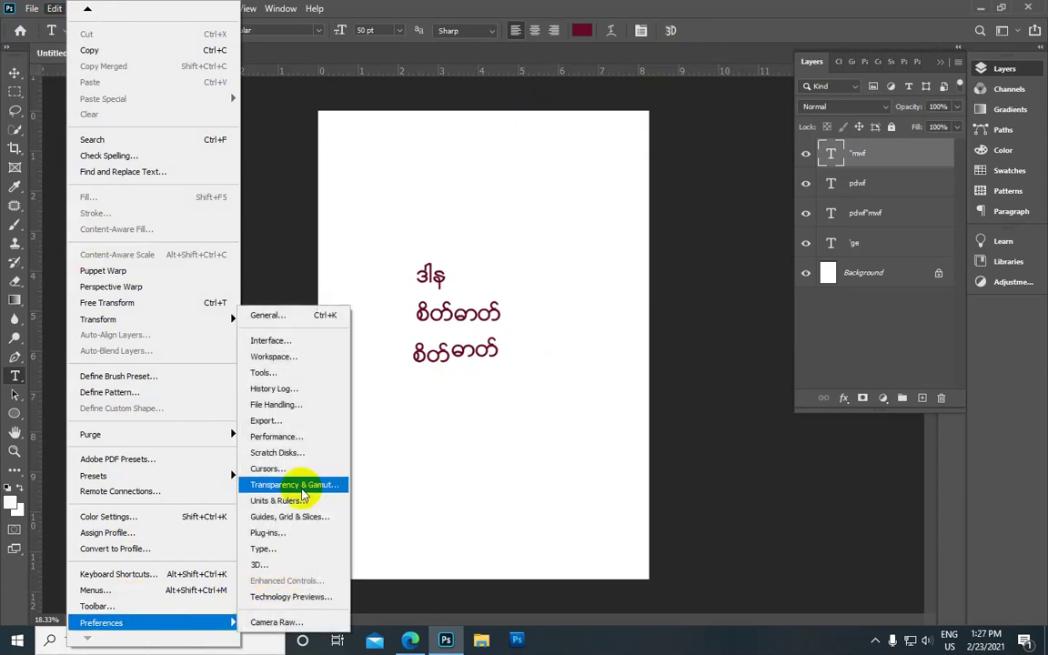
left_click(279, 548)
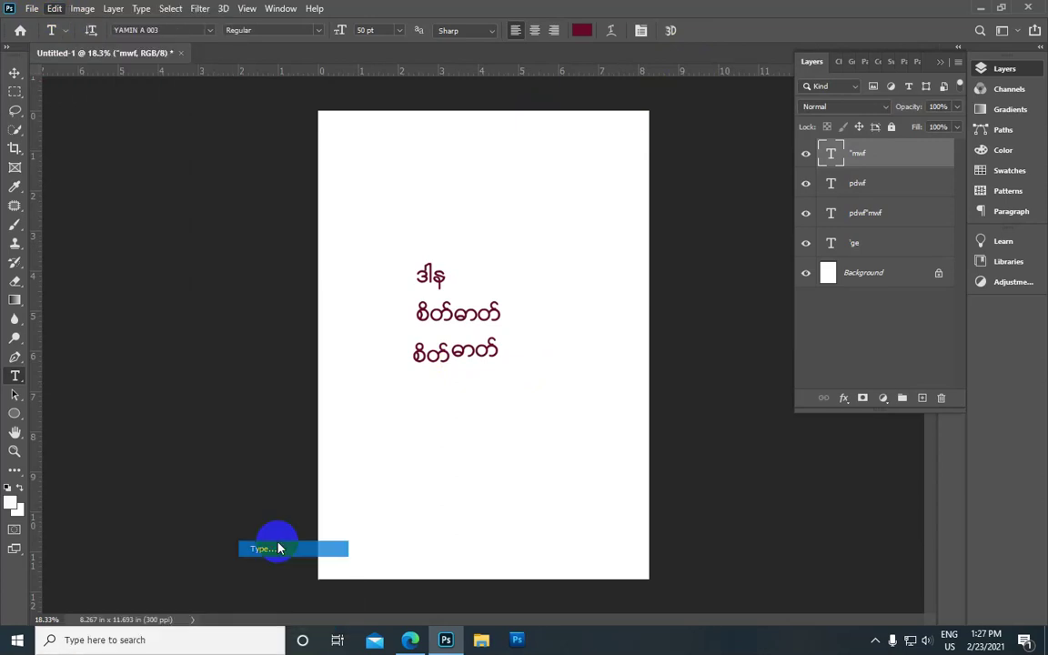
left_click(332, 91)
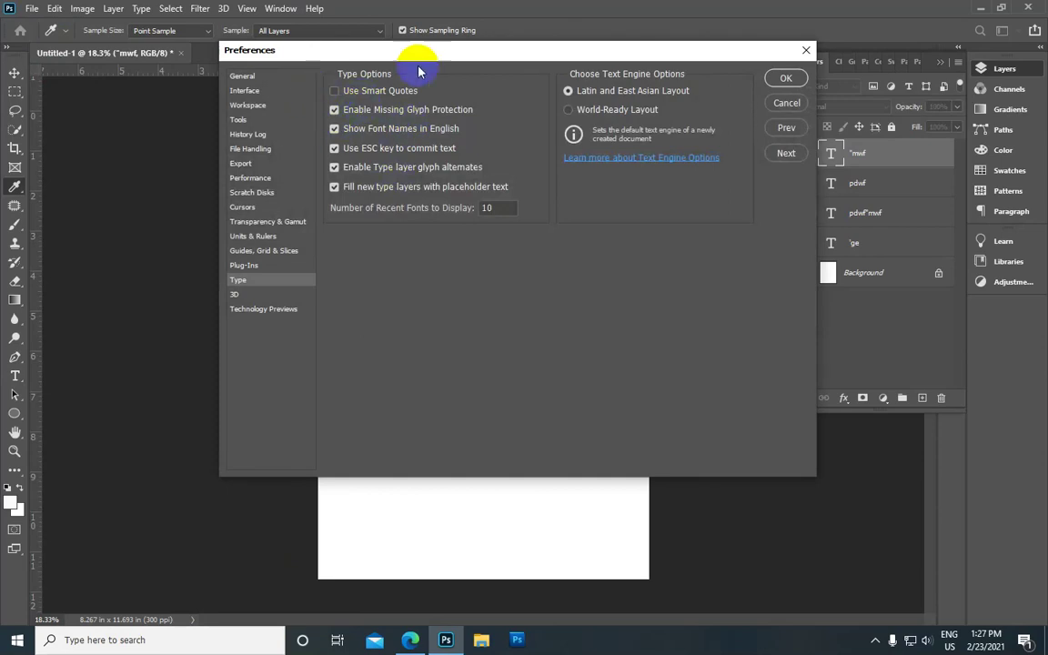
left_click_drag(479, 52, 241, 13)
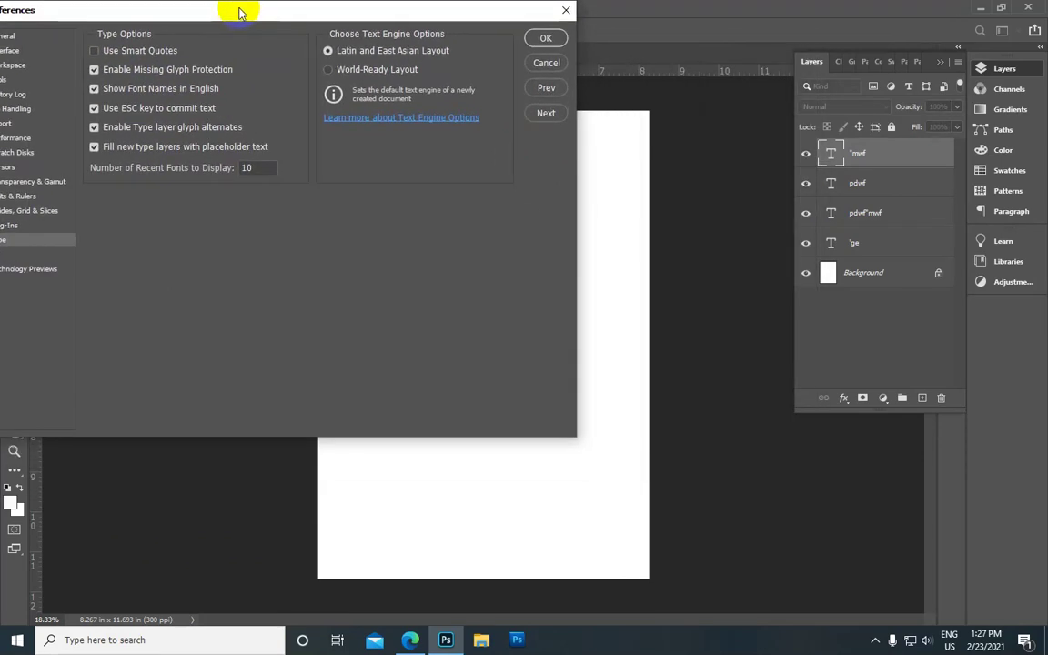
left_click(95, 51)
left_click(94, 51)
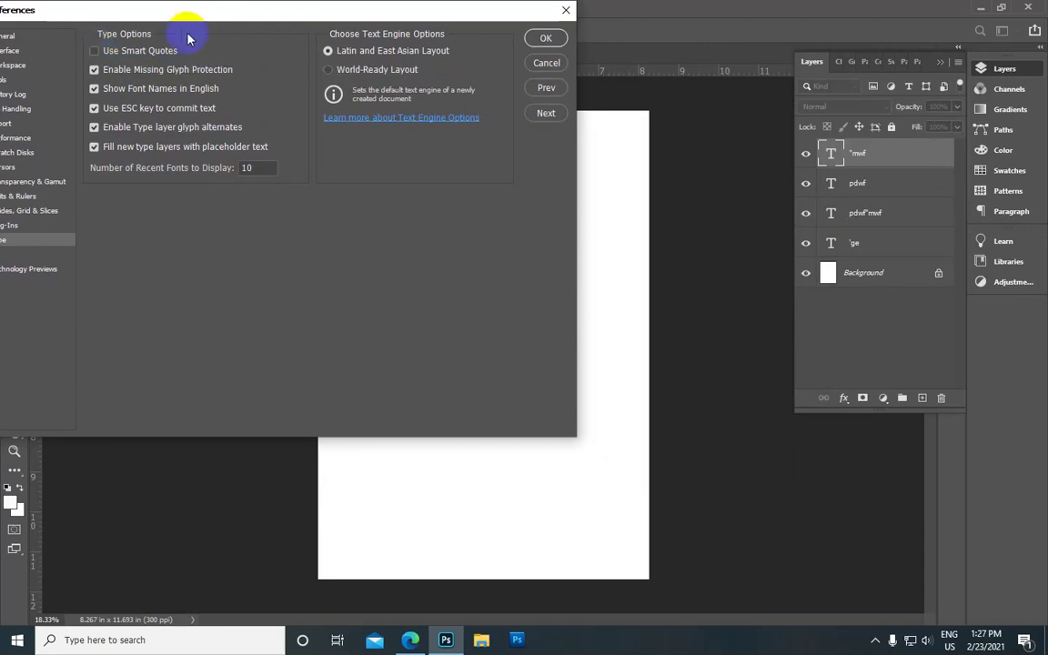
left_click(546, 38)
key("ctrl+minus")
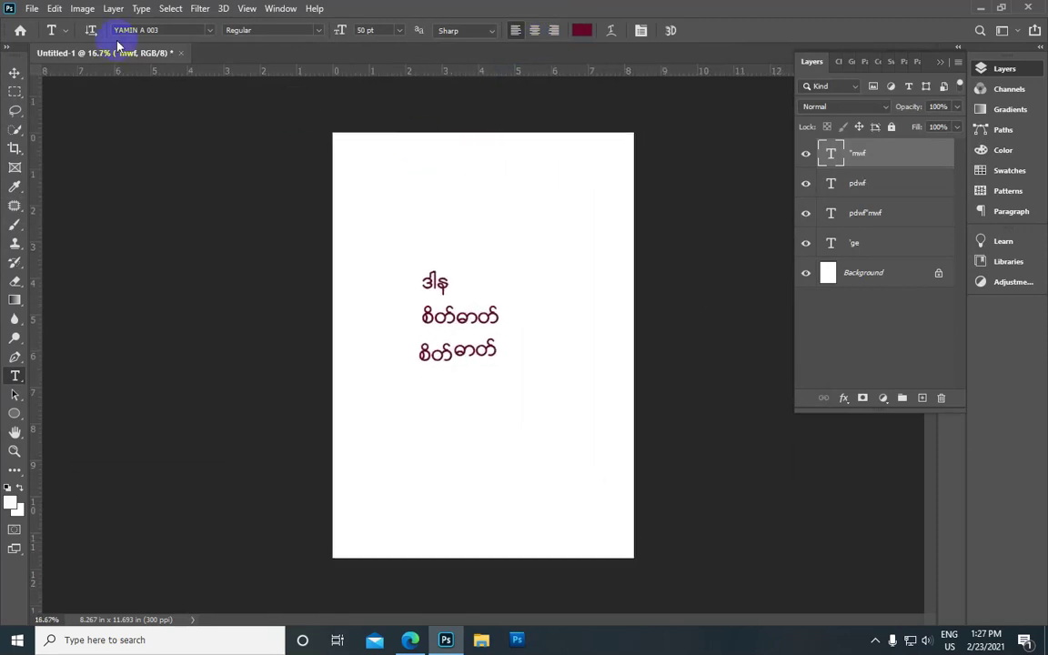
Open the portrait photo 01.png from the Desktop as a second document
left_click(31, 9)
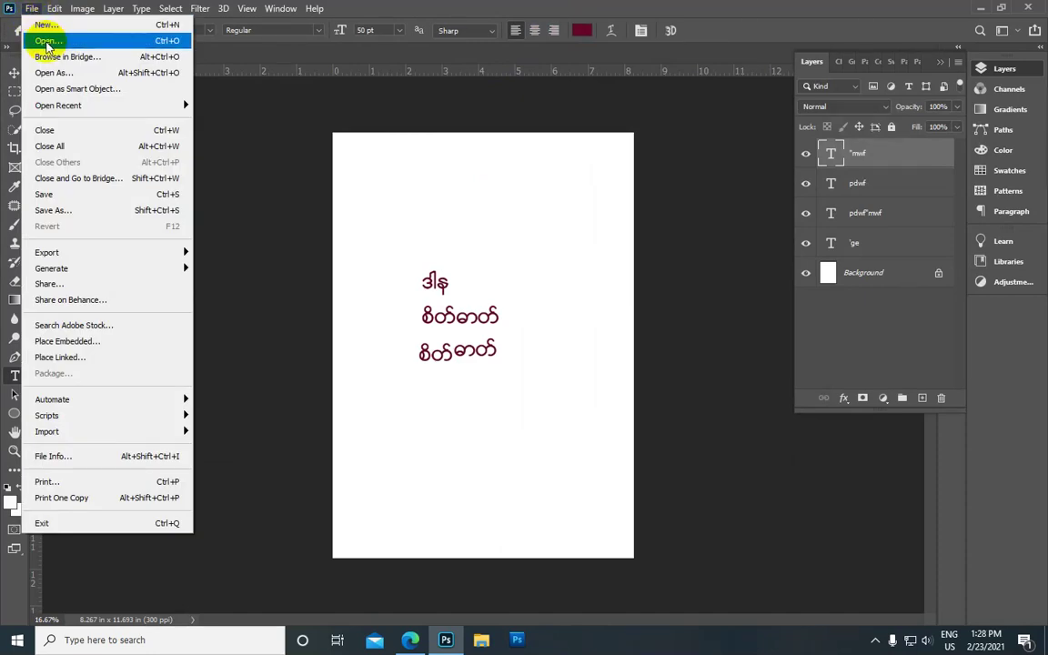
left_click(47, 42)
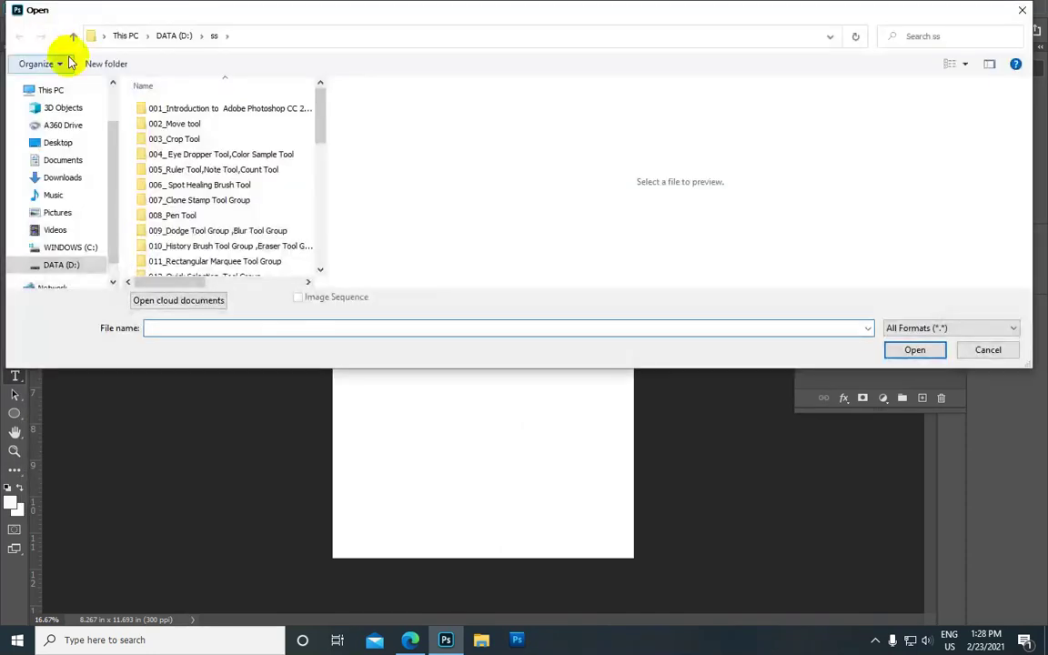
left_click(77, 144)
scroll(206, 150, "down", 1)
scroll(206, 164, "down", 1)
scroll(208, 180, "down", 4)
scroll(208, 185, "up", 3)
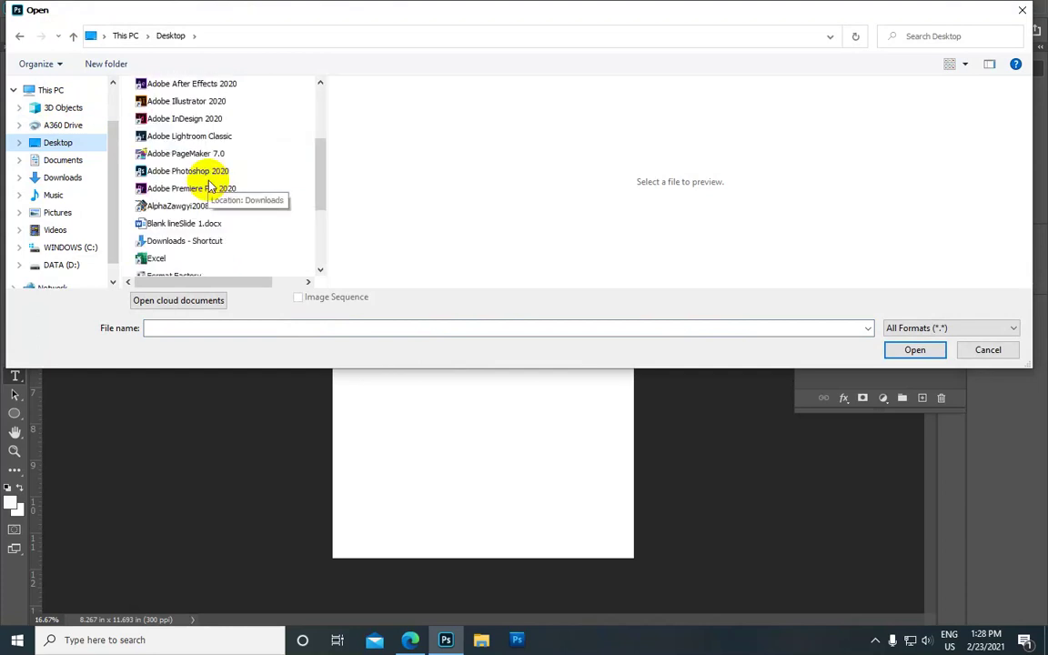
scroll(208, 185, "up", 3)
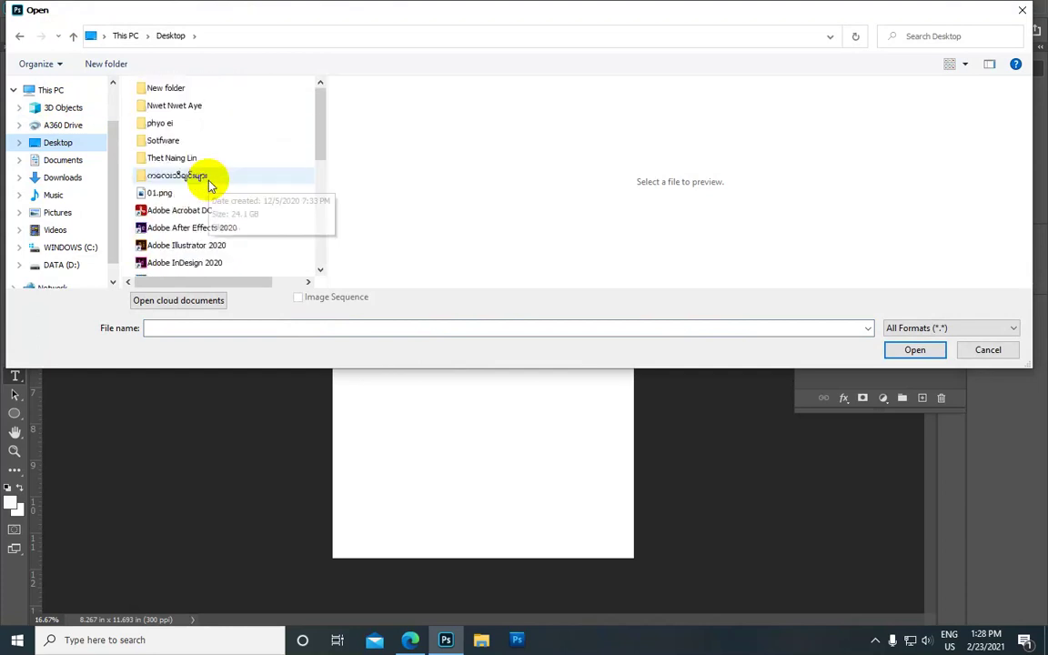
left_click(208, 196)
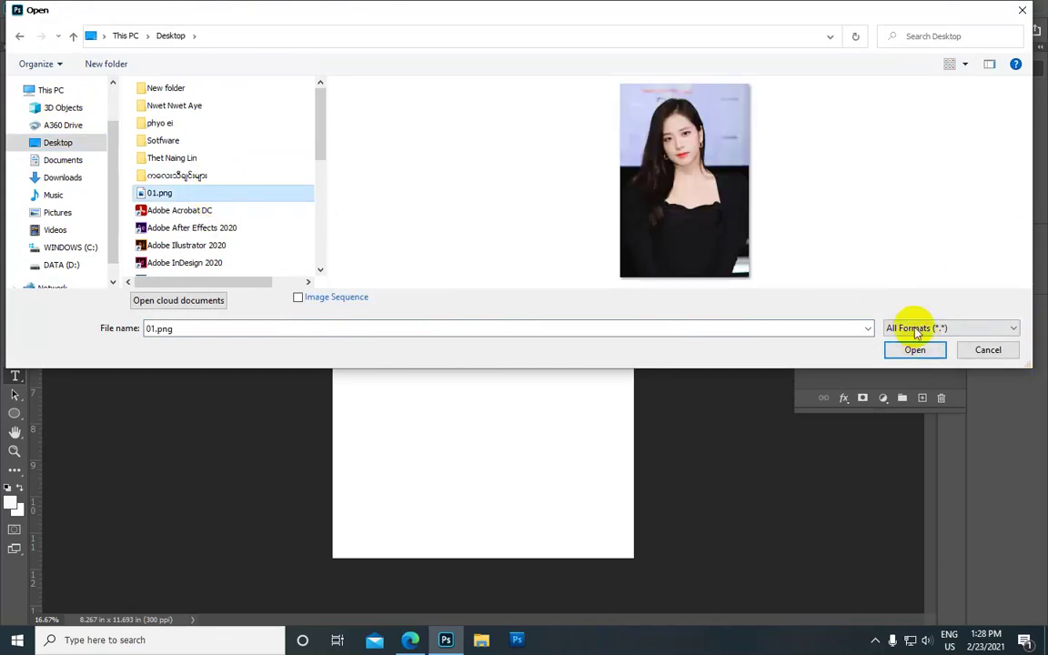
left_click(913, 349)
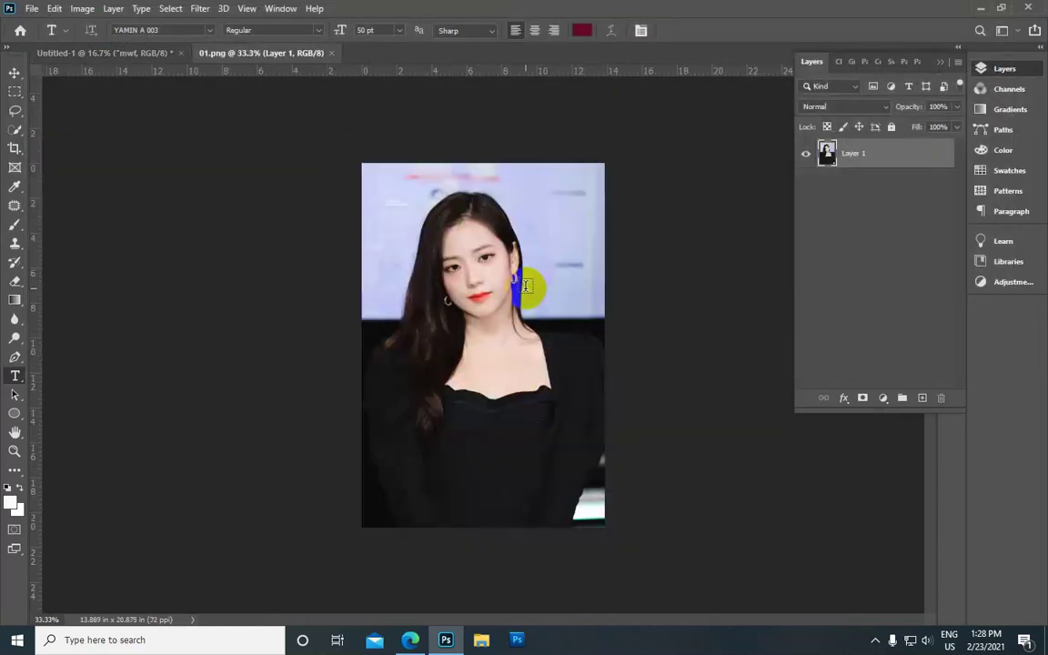
Select the Pen tool and zoom in on the lower part of her black top
scroll(526, 287, "up", 1)
scroll(526, 286, "up", 1)
scroll(526, 286, "up", 1)
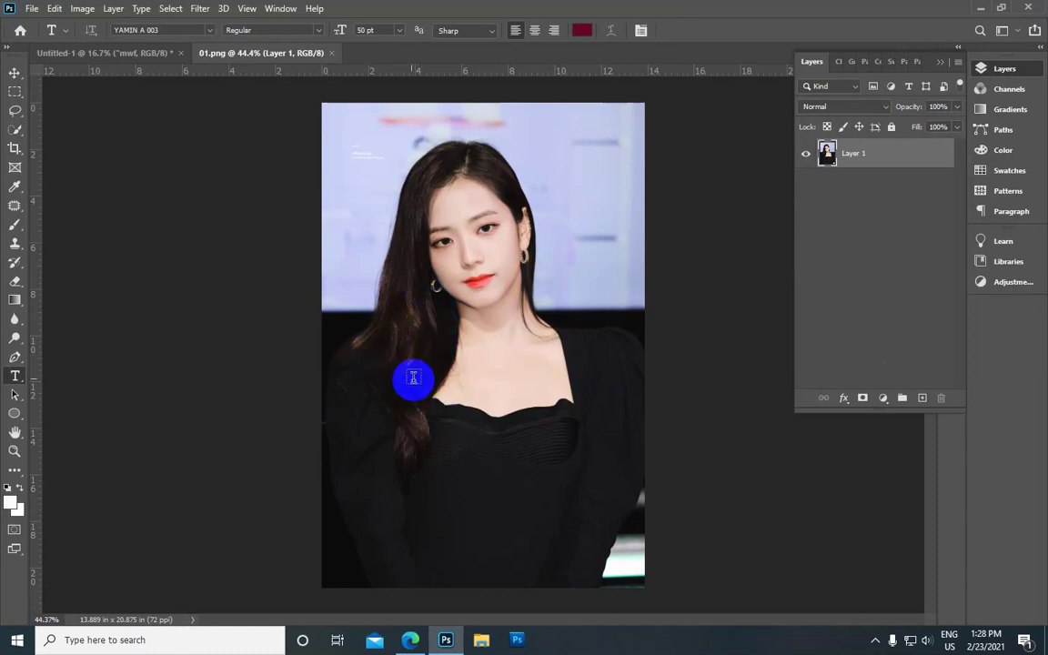
left_click(14, 357)
scroll(524, 428, "up", 1)
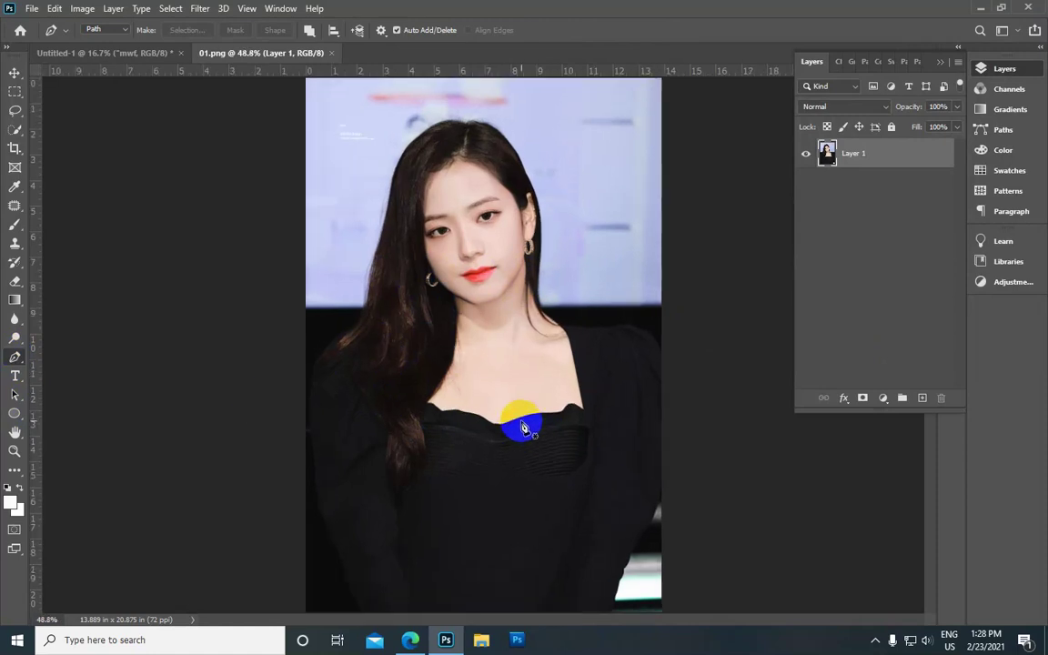
scroll(524, 428, "up", 1)
scroll(503, 417, "up", 2)
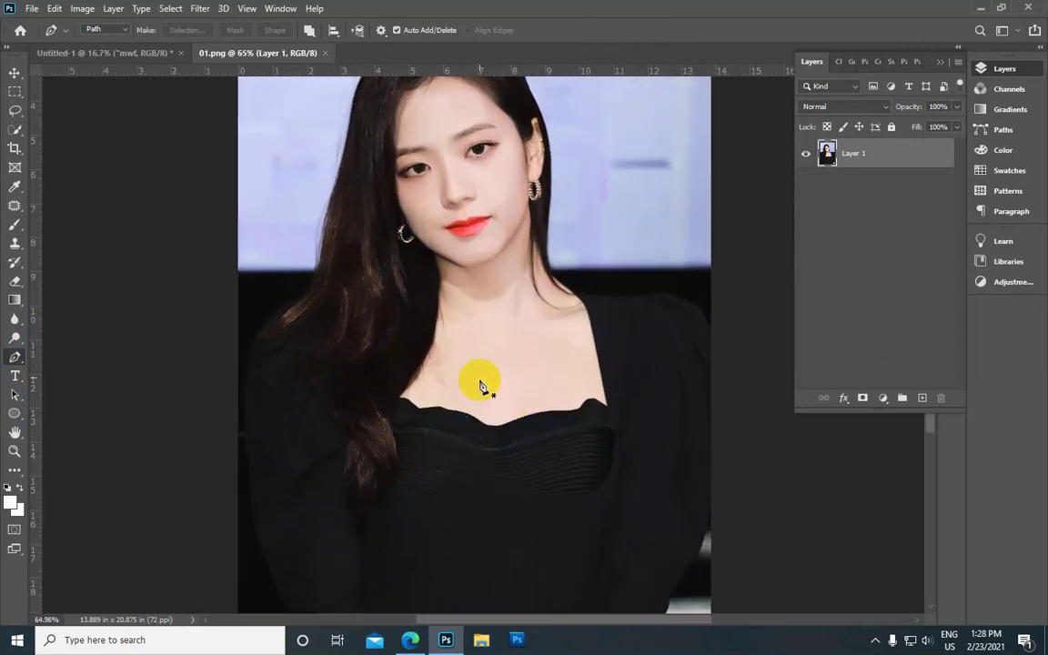
left_click_drag(461, 529, 452, 287)
scroll(452, 286, "up", 2)
scroll(428, 300, "up", 1)
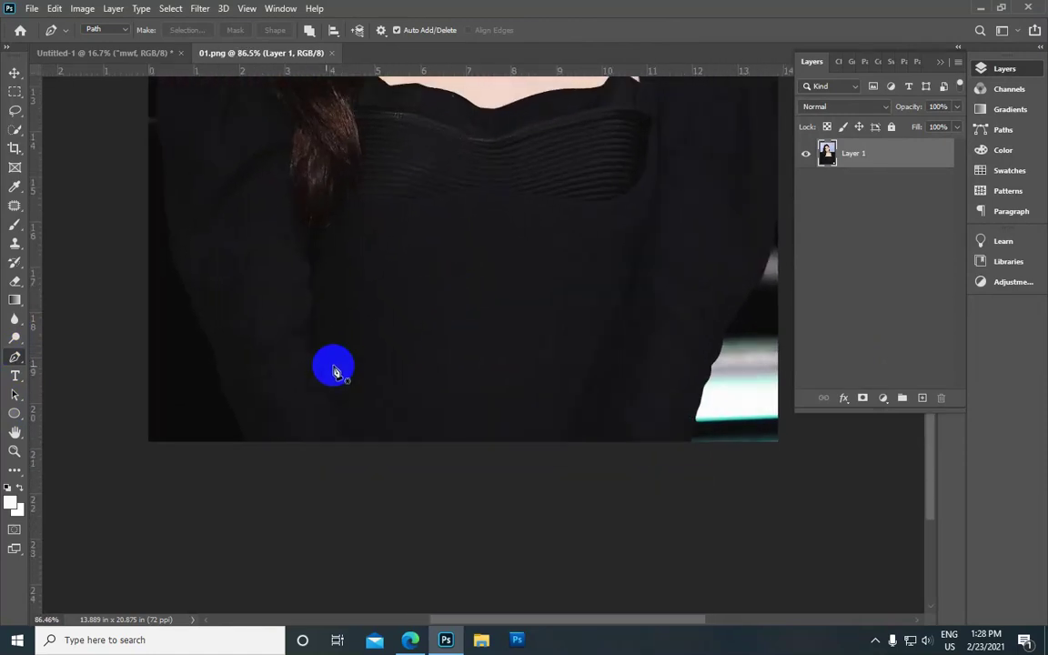
Place pen anchors from the top's lower-left edge up along her outer arm
left_click(244, 442)
left_click(221, 382)
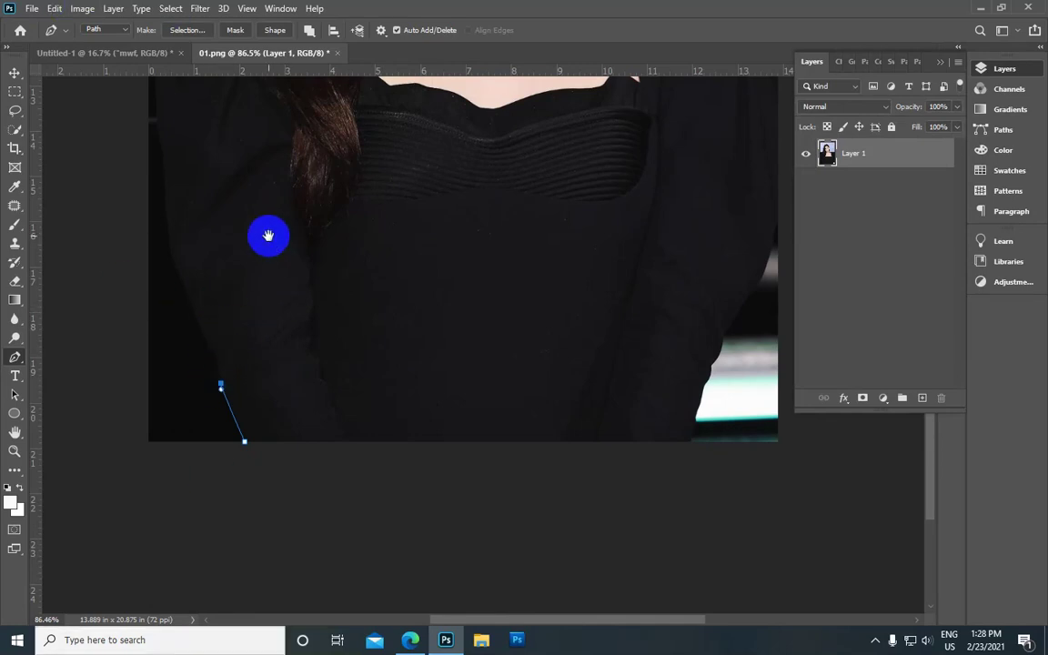
left_click_drag(270, 234, 341, 307)
left_click_drag(258, 365, 247, 348)
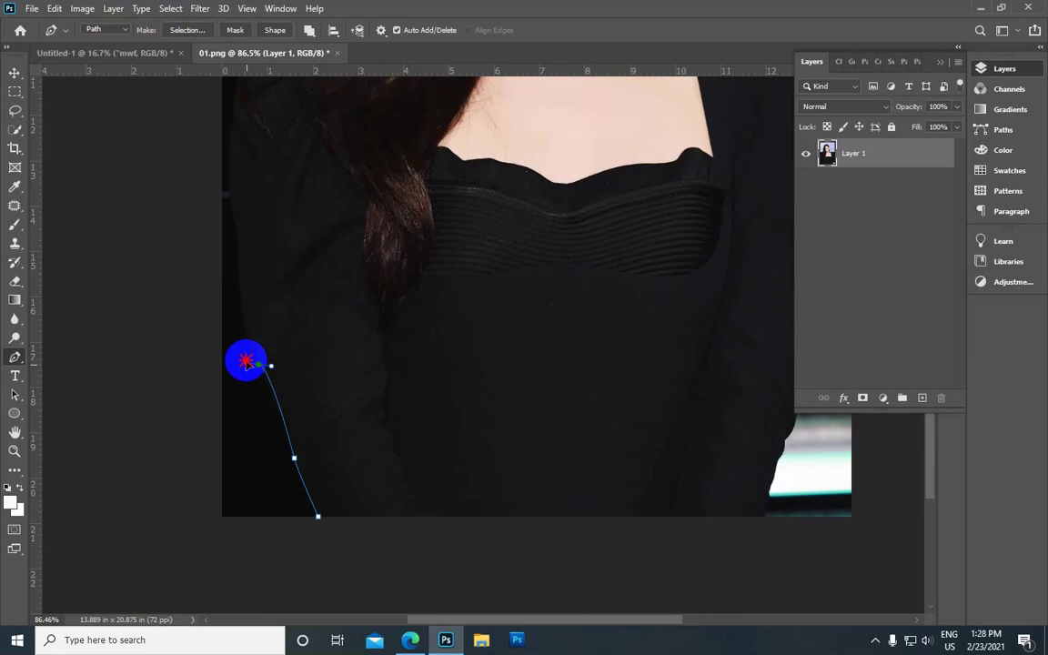
left_click_drag(319, 242, 385, 374)
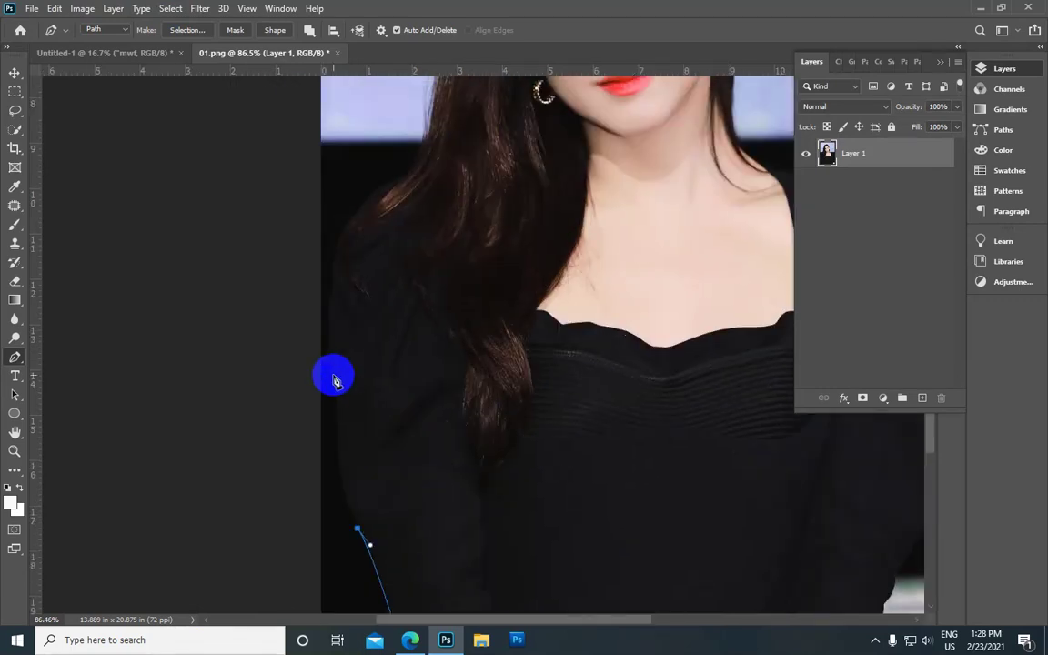
left_click_drag(331, 377, 332, 287)
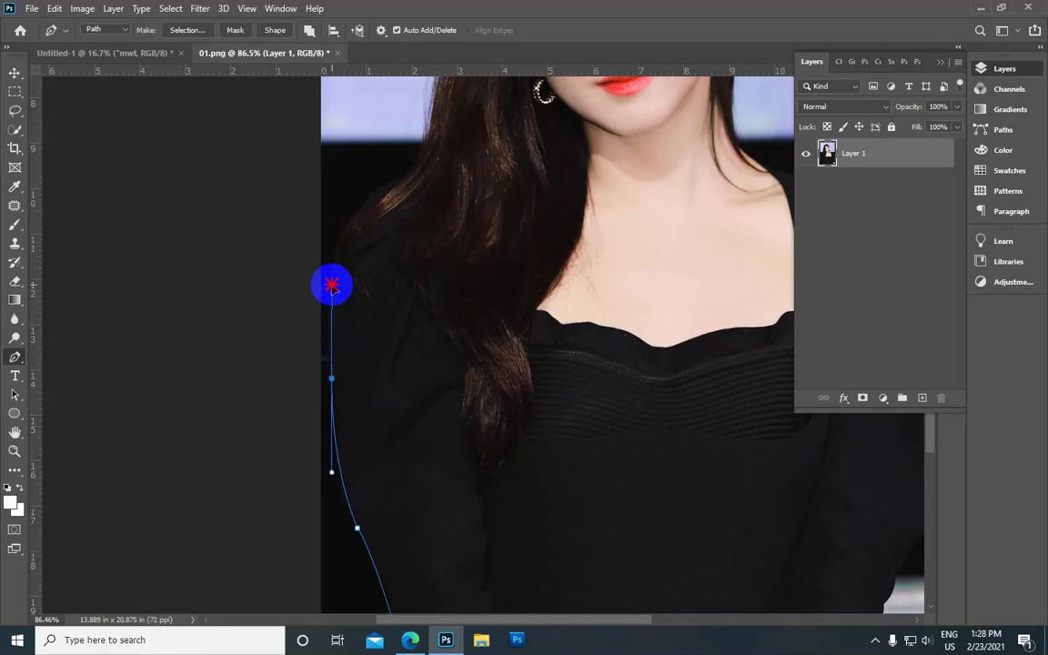
left_click(332, 379, "alt")
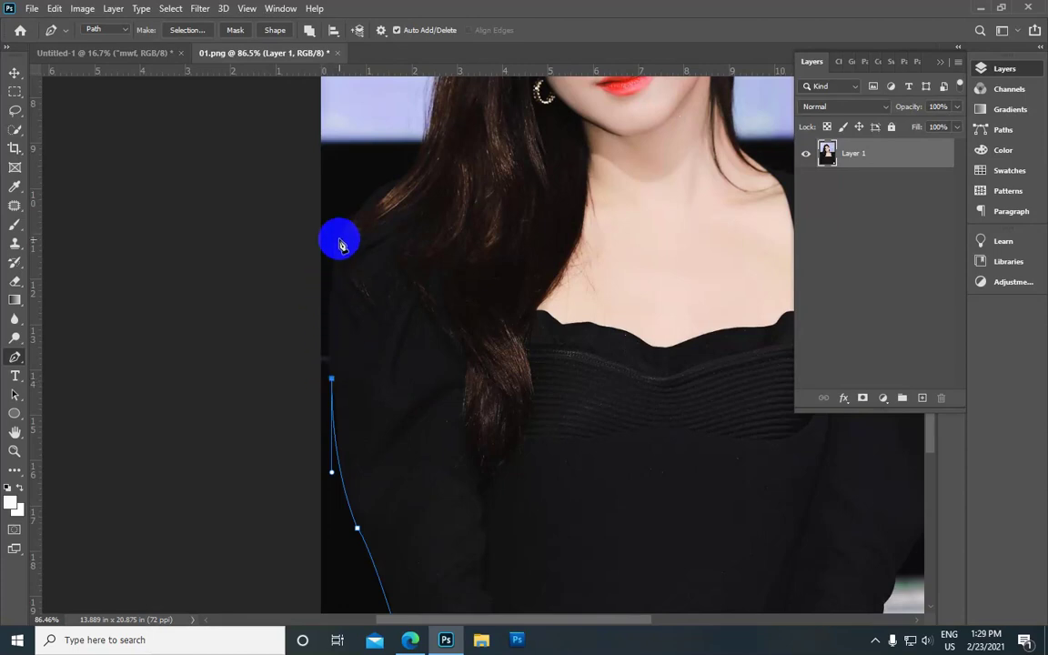
Continue the path over the shoulder and along the hair's edge with corner anchors
left_click_drag(338, 249, 355, 232)
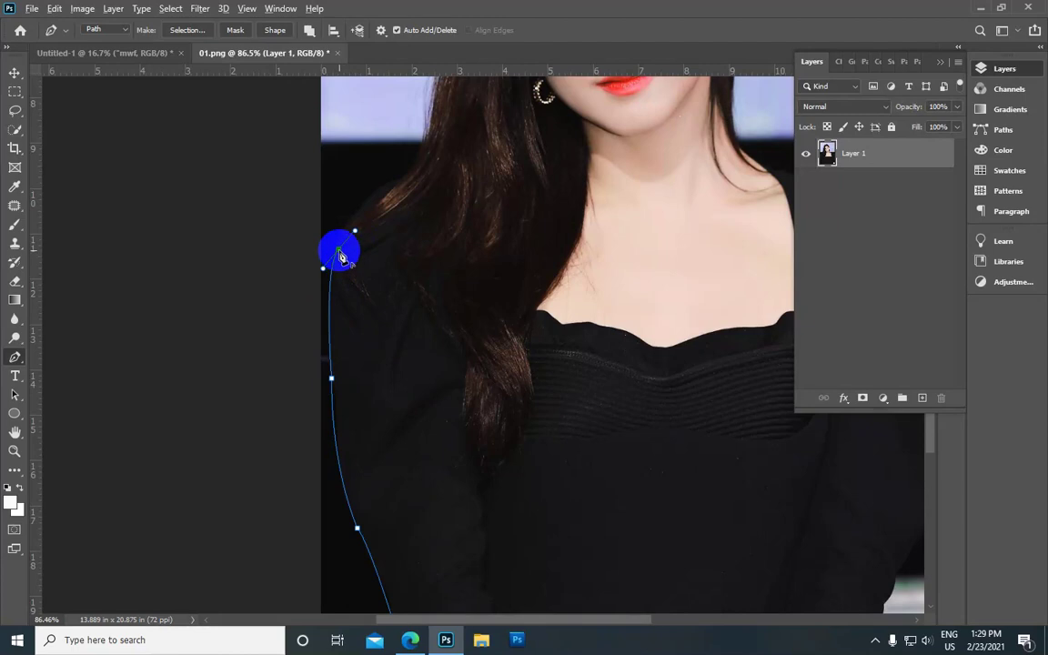
left_click(339, 250, "alt")
mouse_move(365, 295)
left_mouse_down()
mouse_move(393, 318)
mouse_move(372, 300)
left_mouse_up()
left_click(365, 298, "alt")
left_click_drag(376, 227, 428, 218)
left_click(375, 228, "alt")
left_click_drag(400, 216, 409, 222)
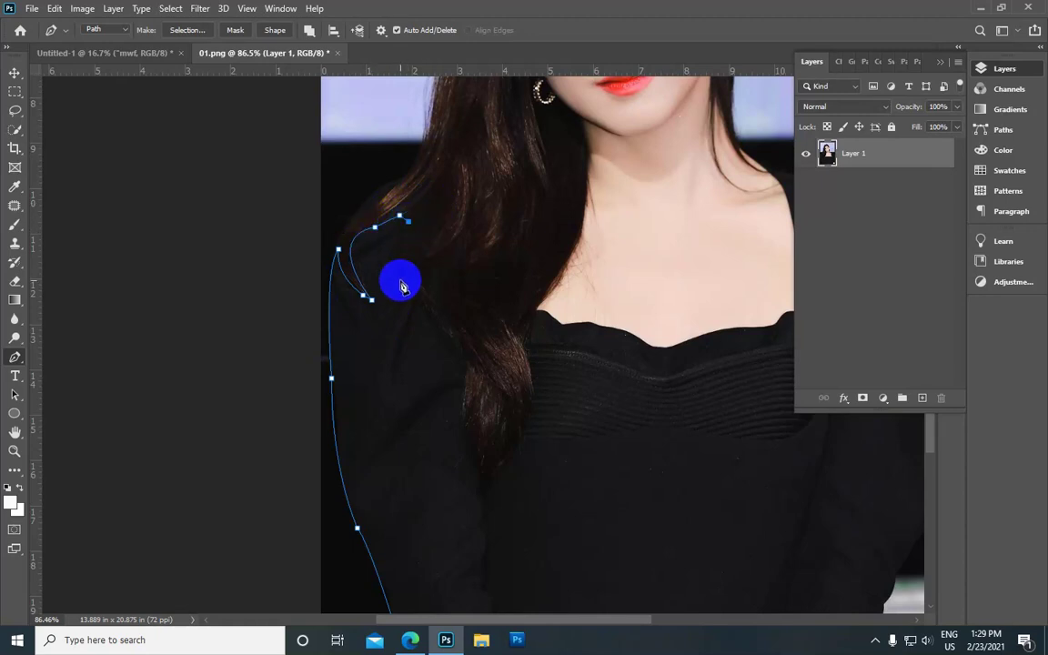
left_click_drag(413, 289, 452, 328)
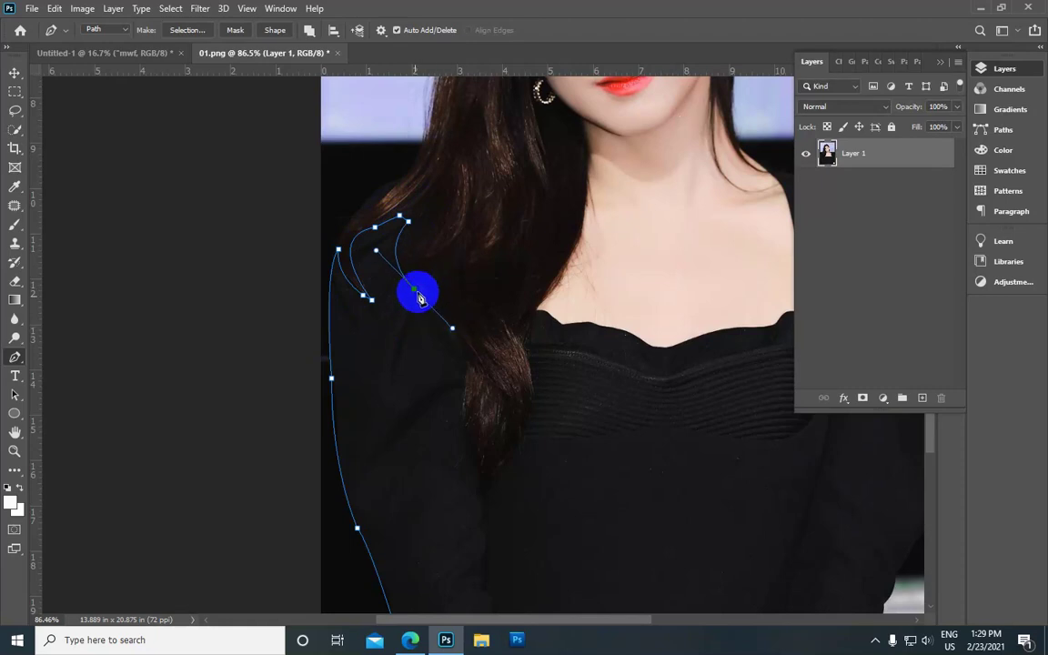
Trace the top's outline down beside the hair edge with curved Pen anchors
scroll(414, 292, "up", 2)
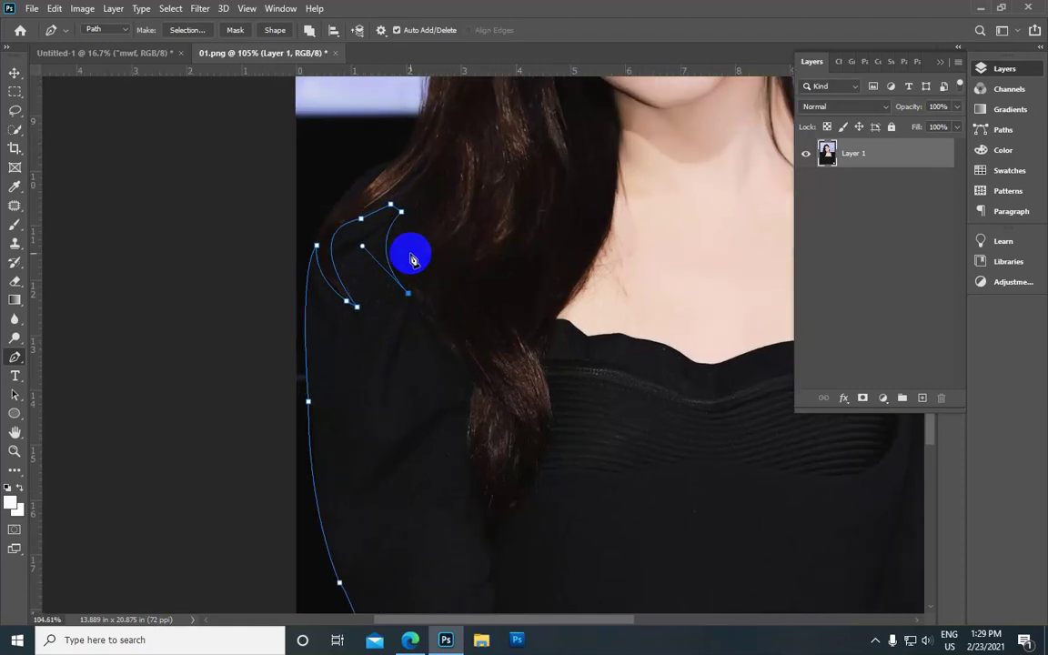
left_click(457, 359)
mouse_move(470, 399)
left_mouse_down()
mouse_move(468, 422)
mouse_move(472, 414)
left_mouse_up()
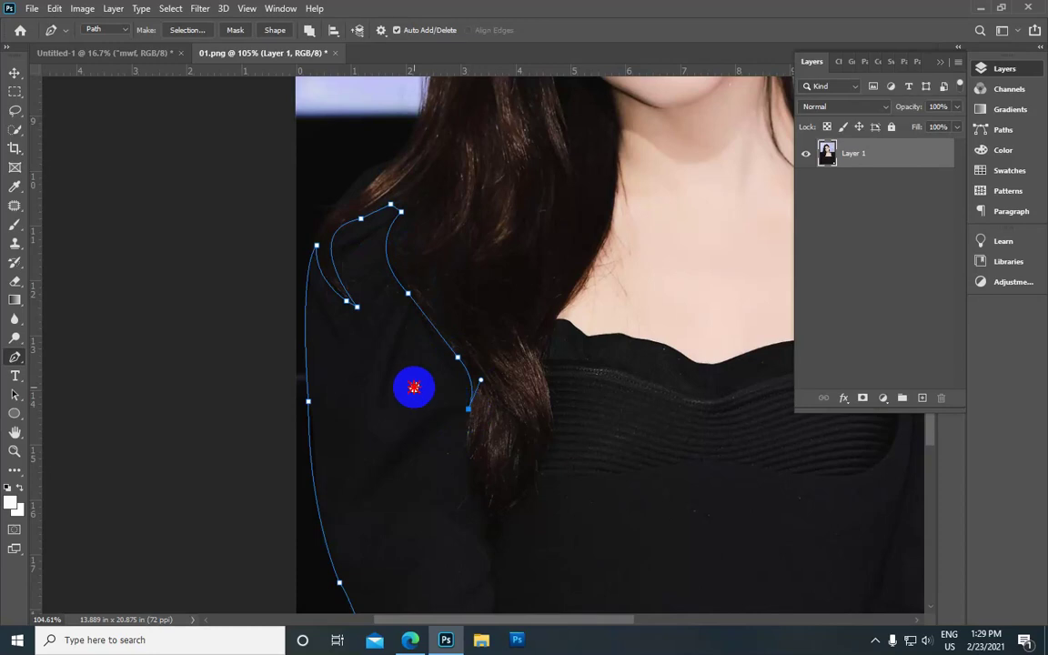
left_click_drag(414, 392, 351, 171)
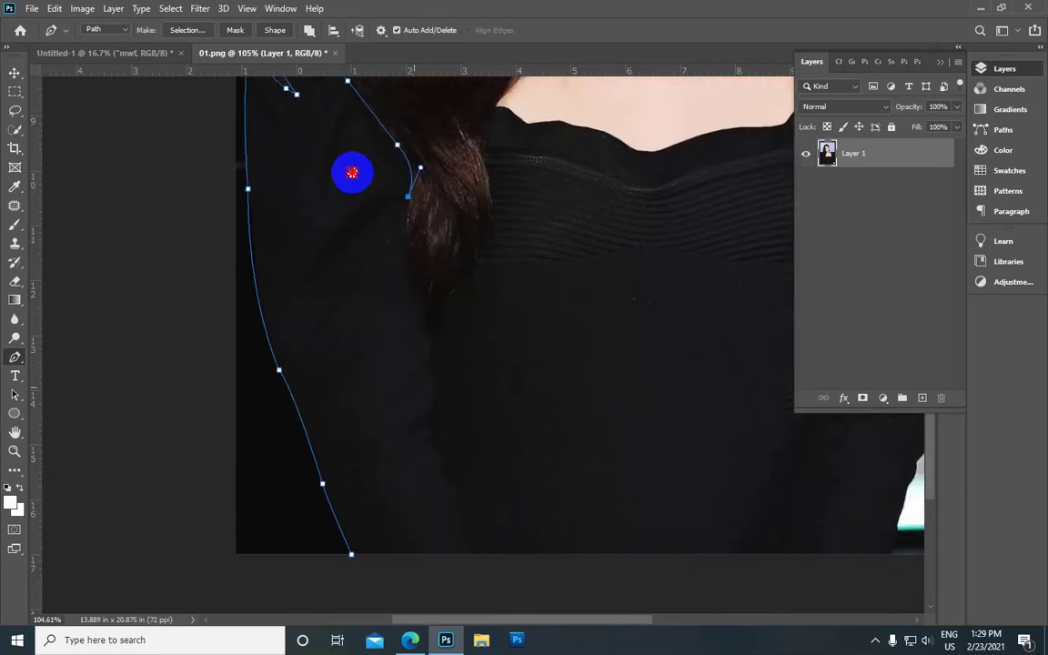
left_click_drag(424, 320, 450, 366)
left_click(427, 330, "alt")
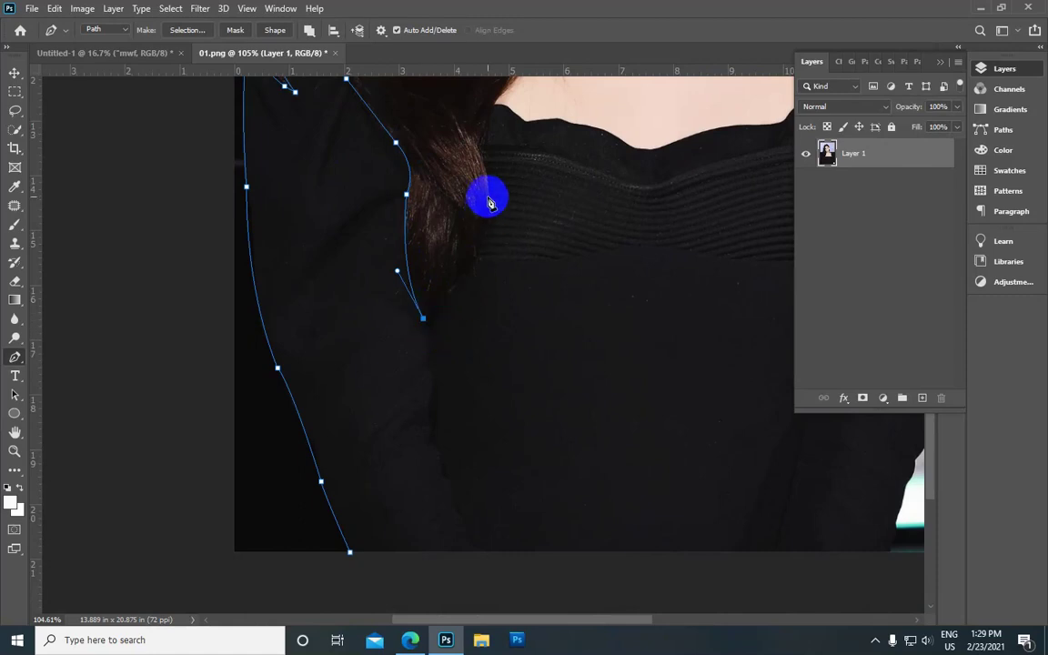
left_click_drag(487, 181, 460, 109)
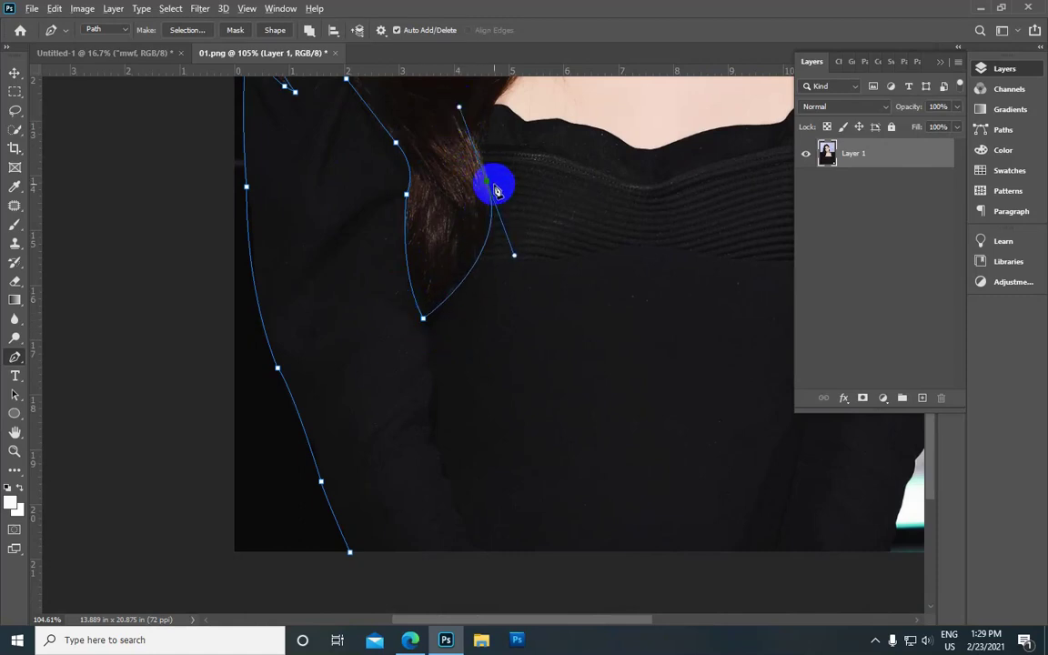
Carry the path from the hair onto the left end of the curved neckline
mouse_move(439, 168)
left_mouse_down()
mouse_move(389, 264)
mouse_move(393, 286)
mouse_move(441, 245)
mouse_move(452, 255)
left_mouse_up()
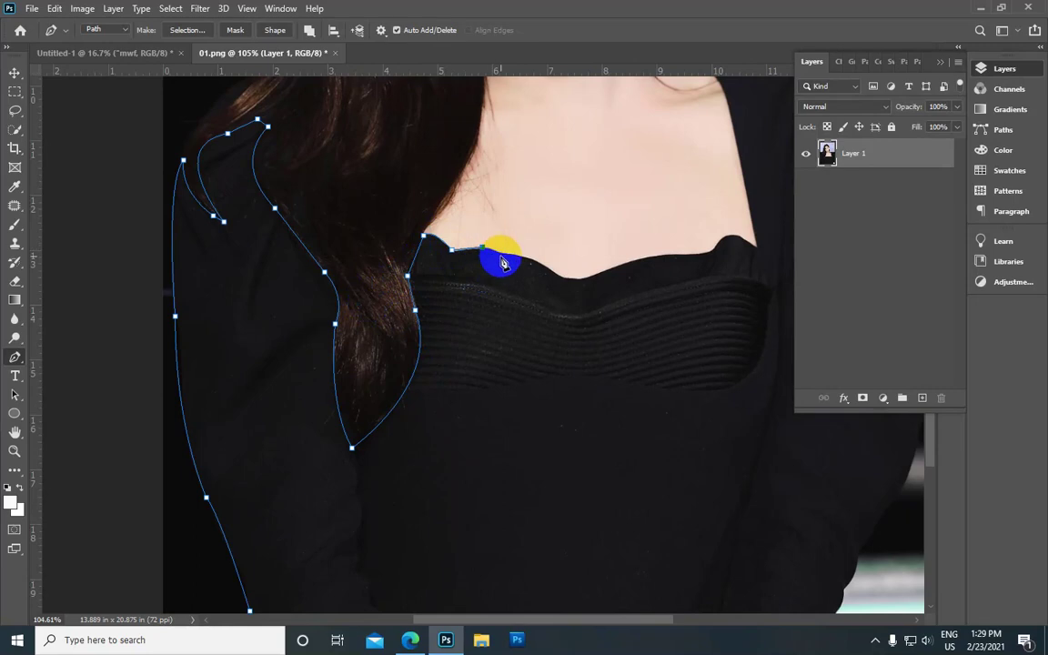
left_click(504, 253)
mouse_move(559, 276)
left_mouse_down()
mouse_move(573, 302)
mouse_move(403, 281)
left_mouse_up()
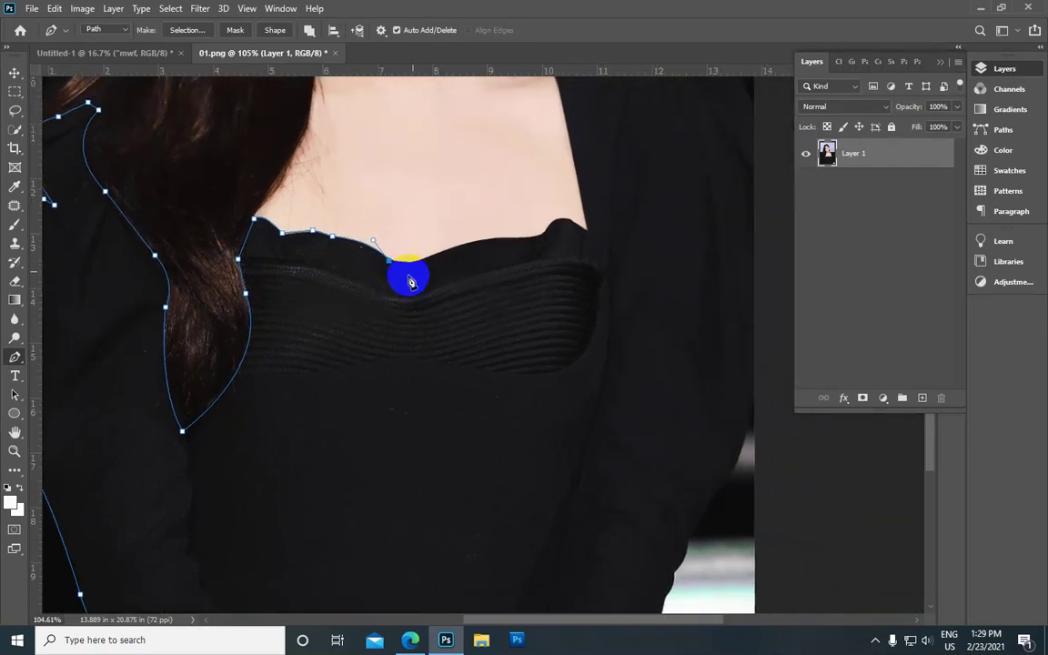
mouse_move(451, 247)
left_mouse_down()
mouse_move(489, 224)
mouse_move(502, 229)
left_mouse_up()
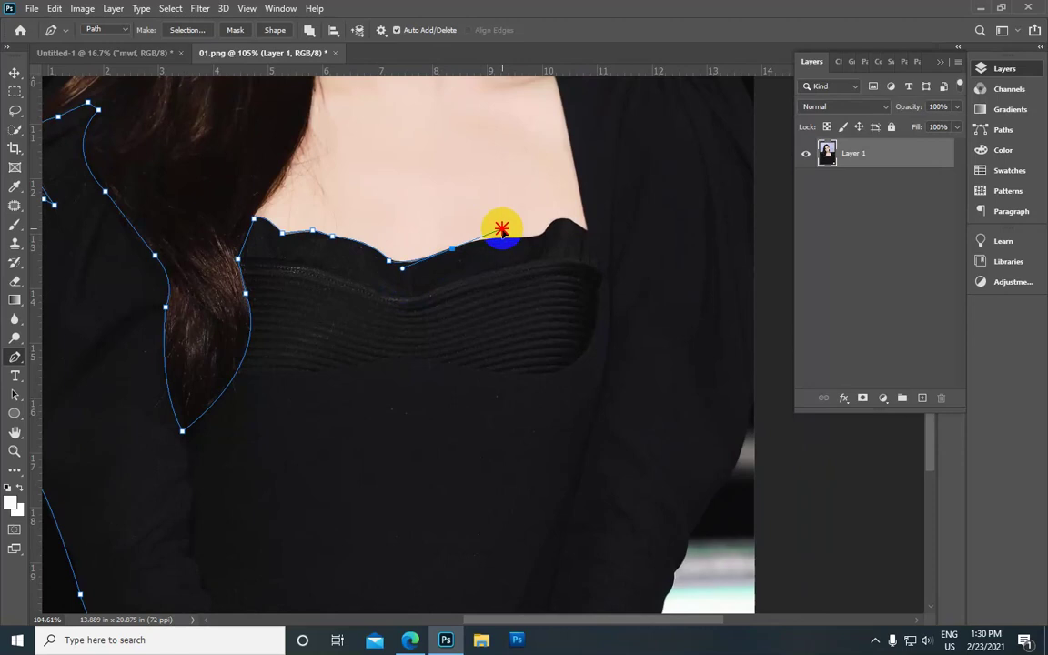
Add corner and curved anchors across the scalloped neckline to its right end
left_click(451, 248, "alt")
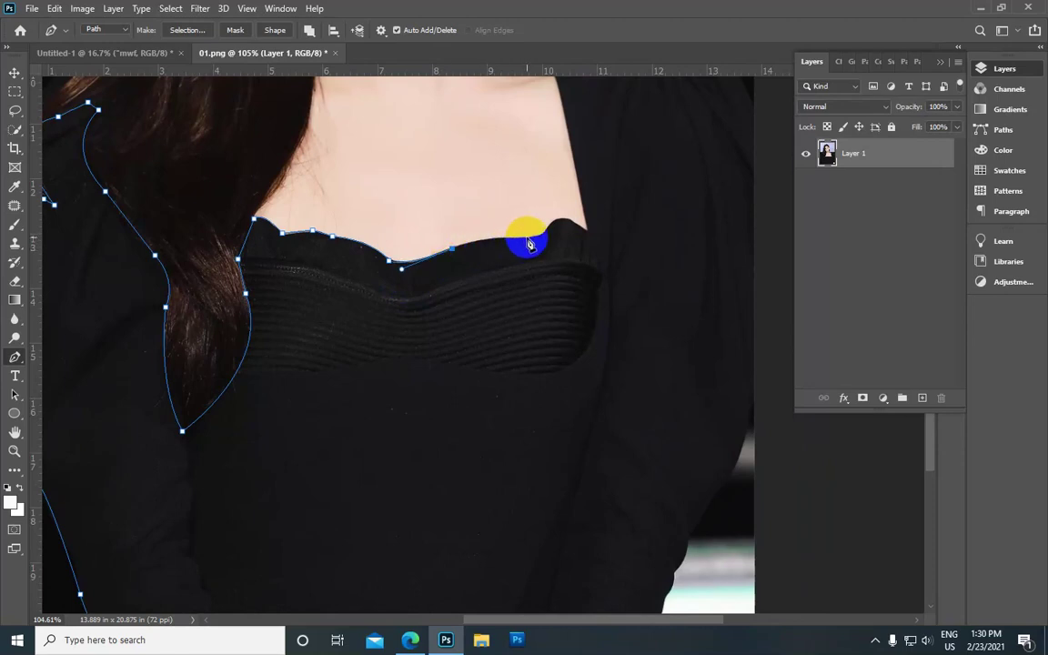
left_click_drag(527, 238, 571, 245)
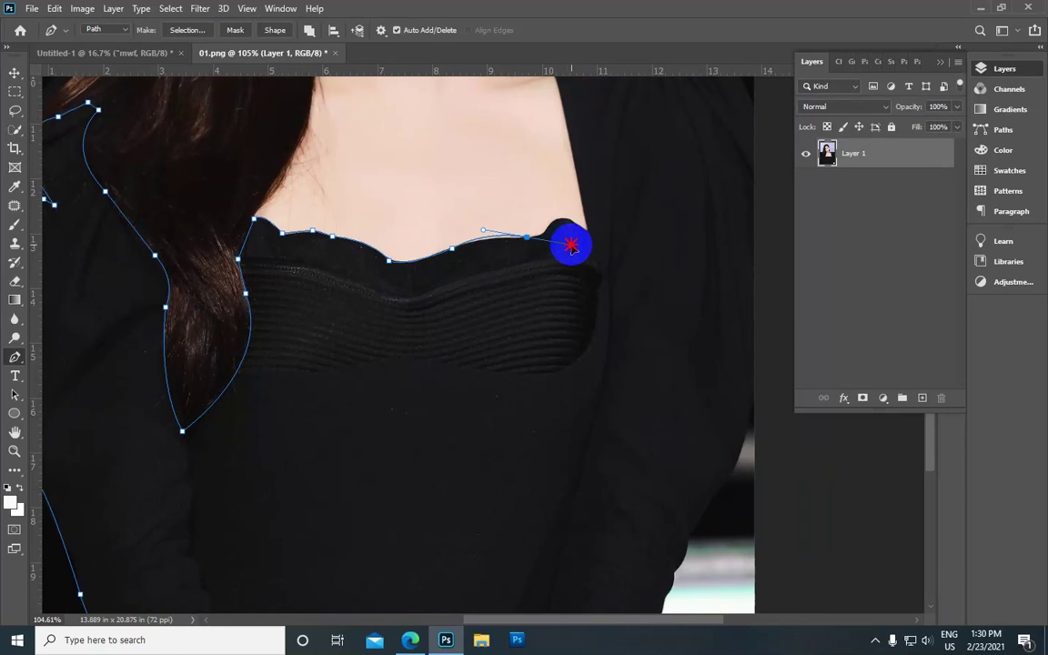
left_click(527, 237, "alt")
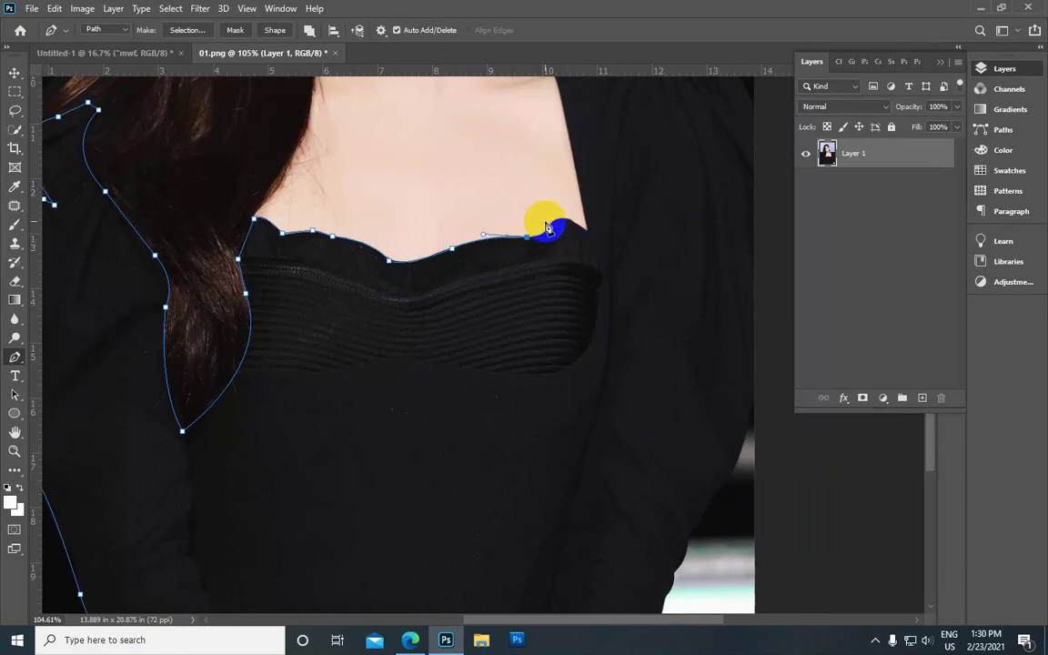
mouse_move(546, 241)
left_mouse_down()
mouse_move(558, 201)
mouse_move(585, 235)
left_mouse_up()
Trace the path up the right edge of the neck opening
left_click_drag(526, 187, 391, 352)
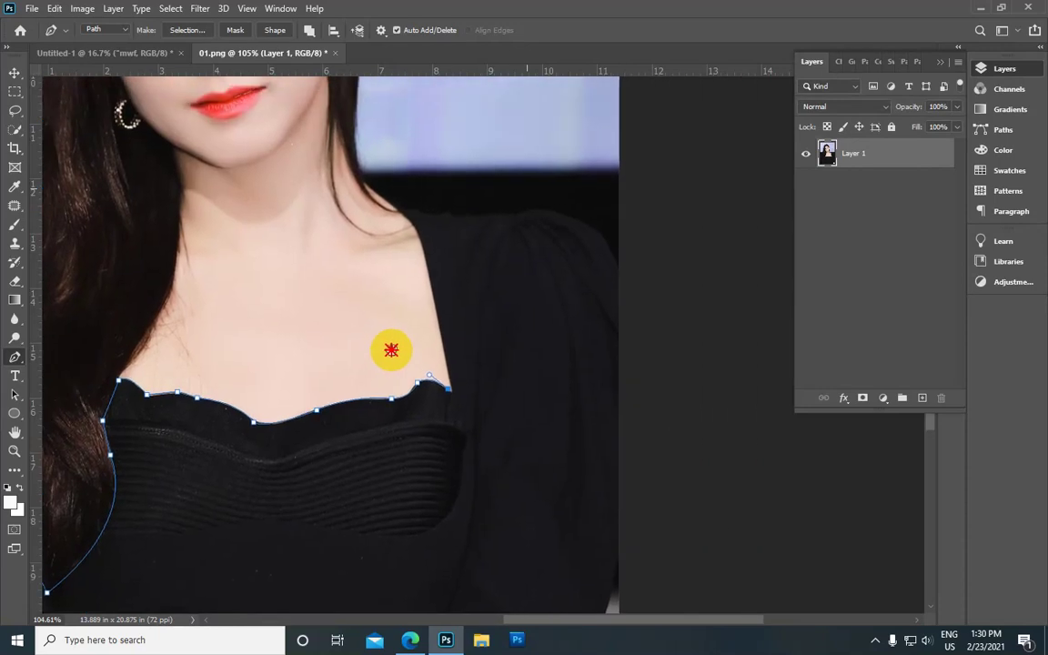
left_click_drag(418, 232, 401, 217)
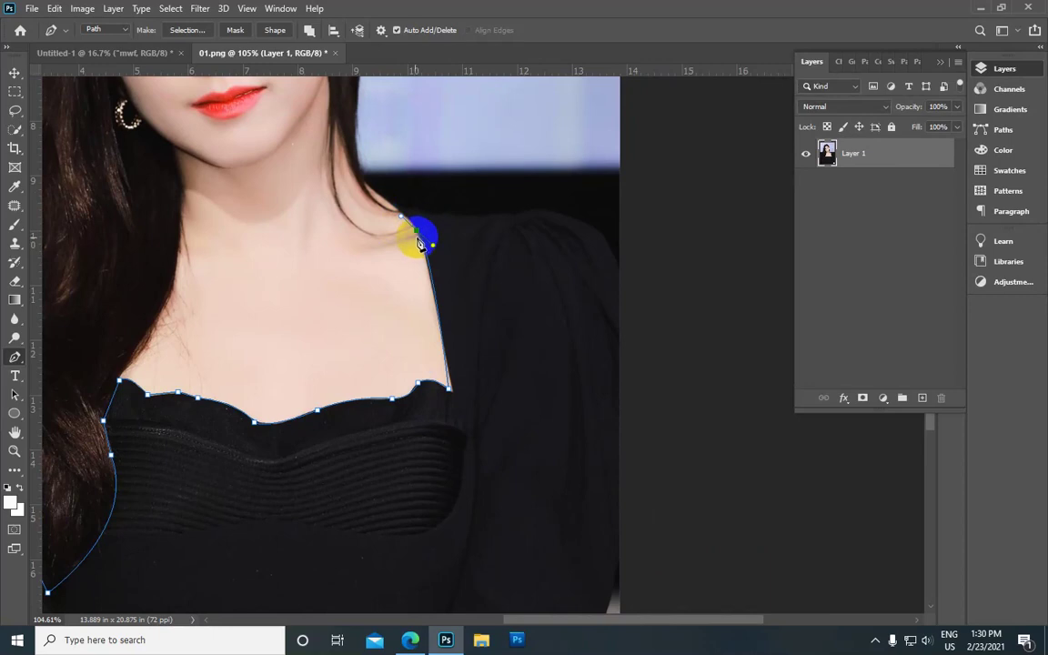
left_click_drag(419, 243, 441, 266)
left_click(450, 390)
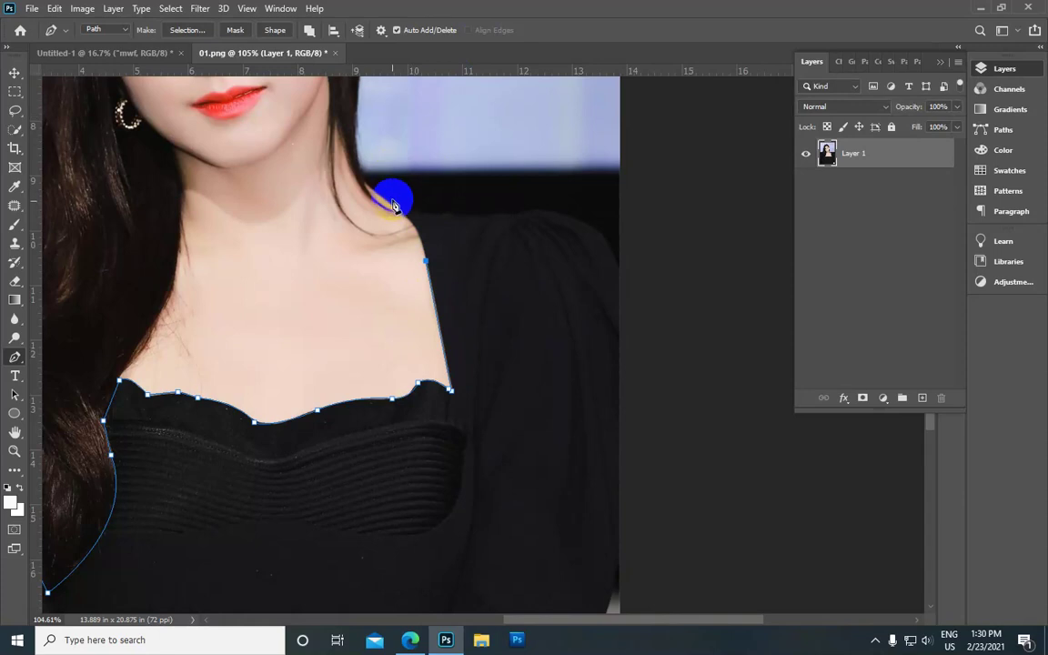
Extend the path from the neck along the top of the right shoulder
left_click_drag(398, 212, 371, 195)
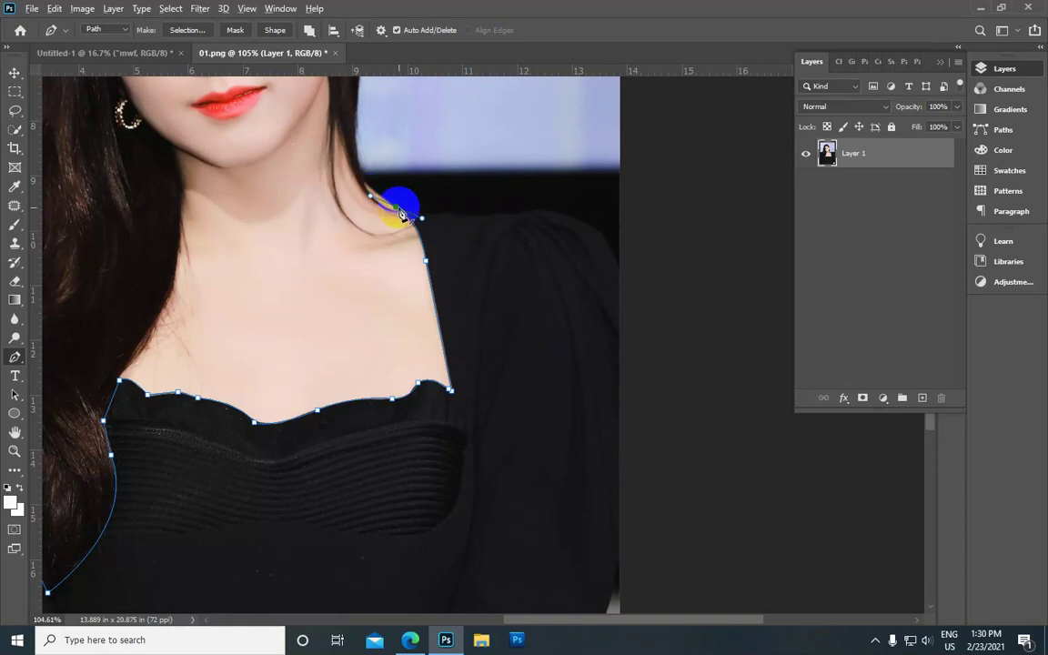
left_click(400, 213)
mouse_move(498, 218)
left_mouse_down()
mouse_move(511, 212)
mouse_move(499, 218)
left_mouse_up()
left_click_drag(536, 275, 393, 234)
left_click_drag(439, 176, 461, 200)
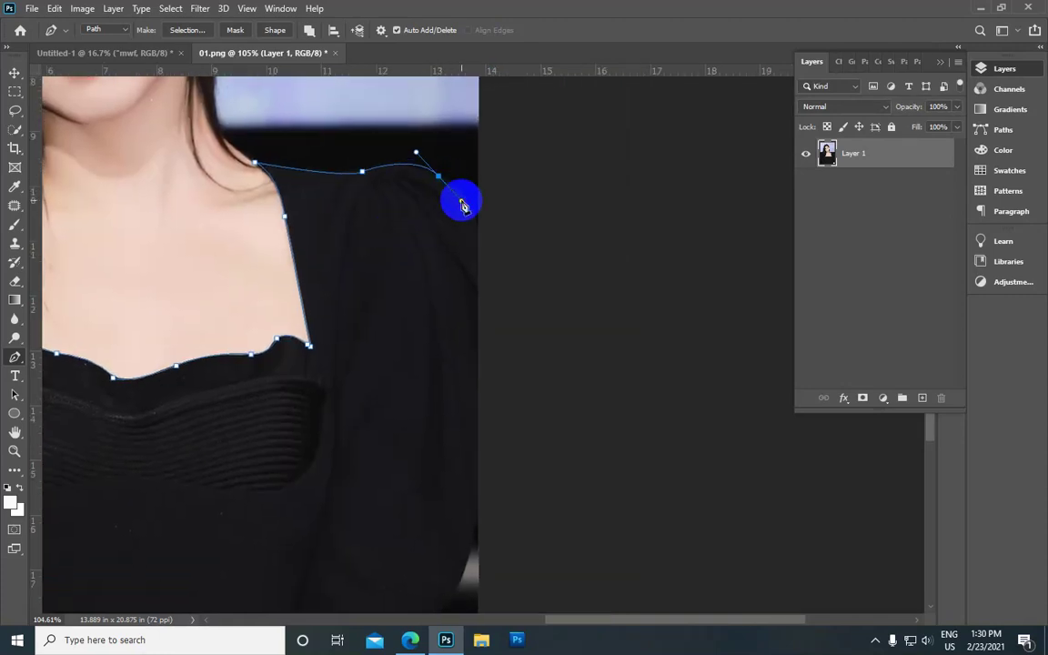
Anchor the path at the right shoulder's outer edge and start down the sleeve
left_click(439, 176, "alt")
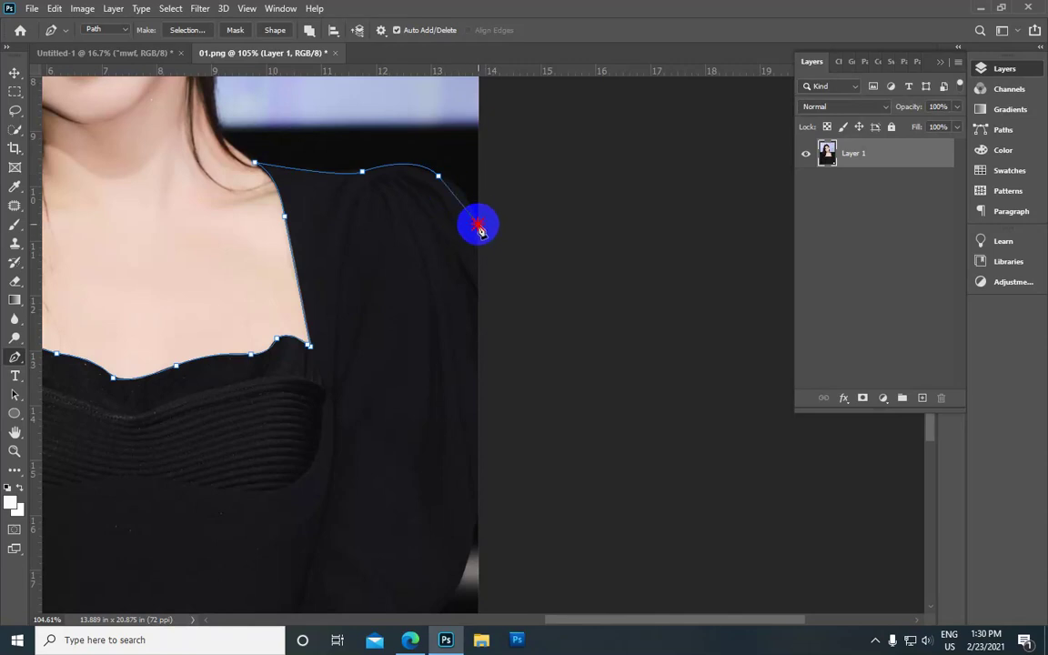
left_click_drag(479, 225, 483, 263)
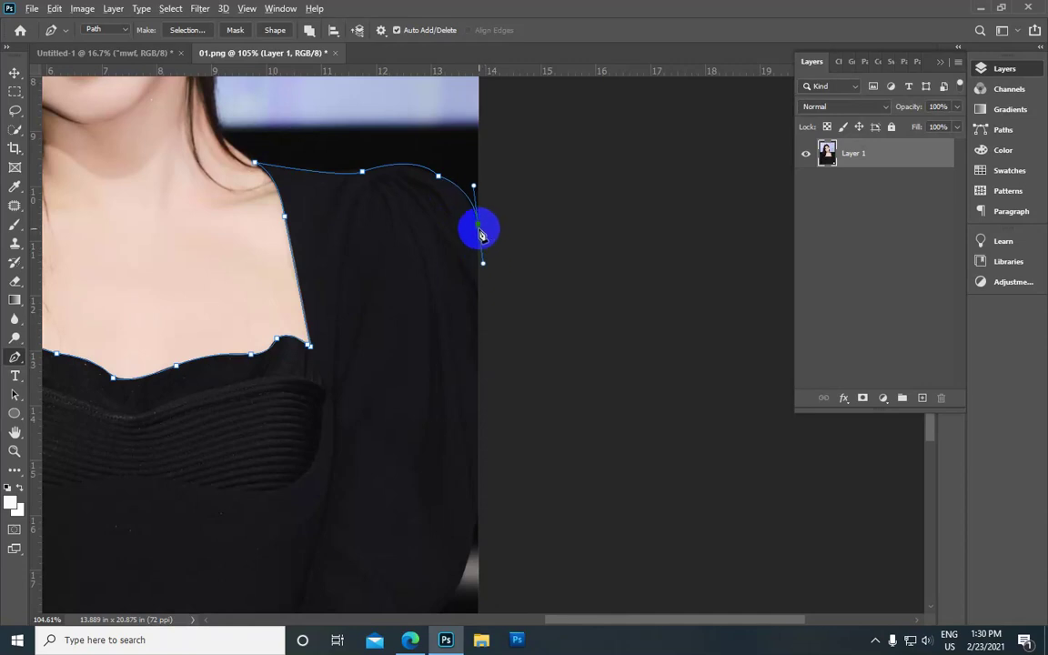
left_click_drag(364, 287, 381, 176)
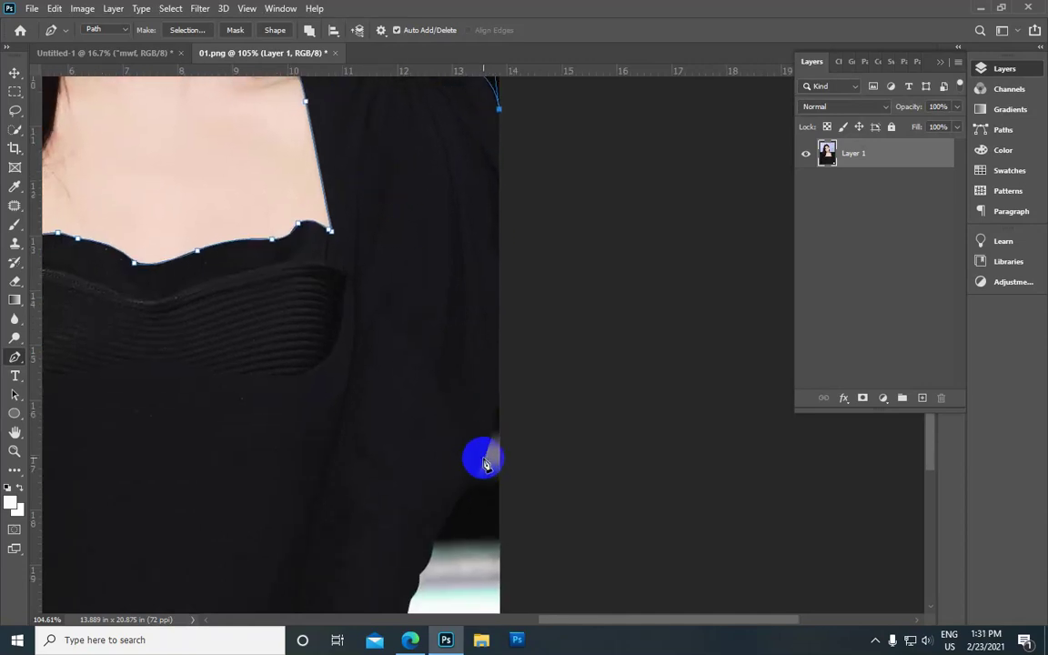
left_click_drag(484, 458, 462, 499)
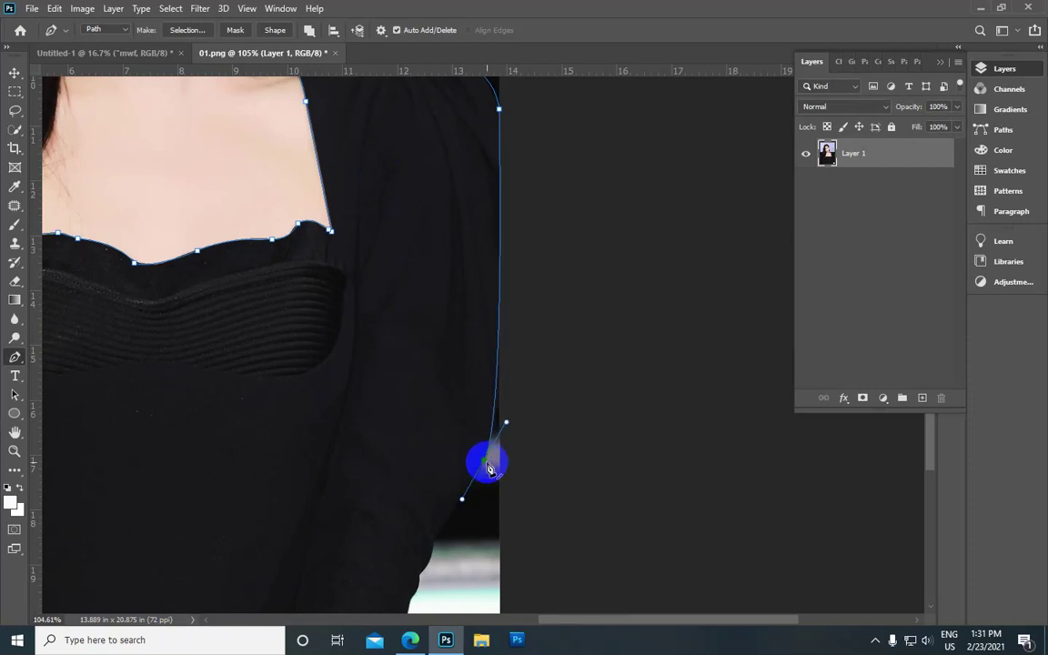
Trace the lower right sleeve edge down to the photo's bottom edge
scroll(487, 466, "down", 3)
scroll(409, 222, "down", 3)
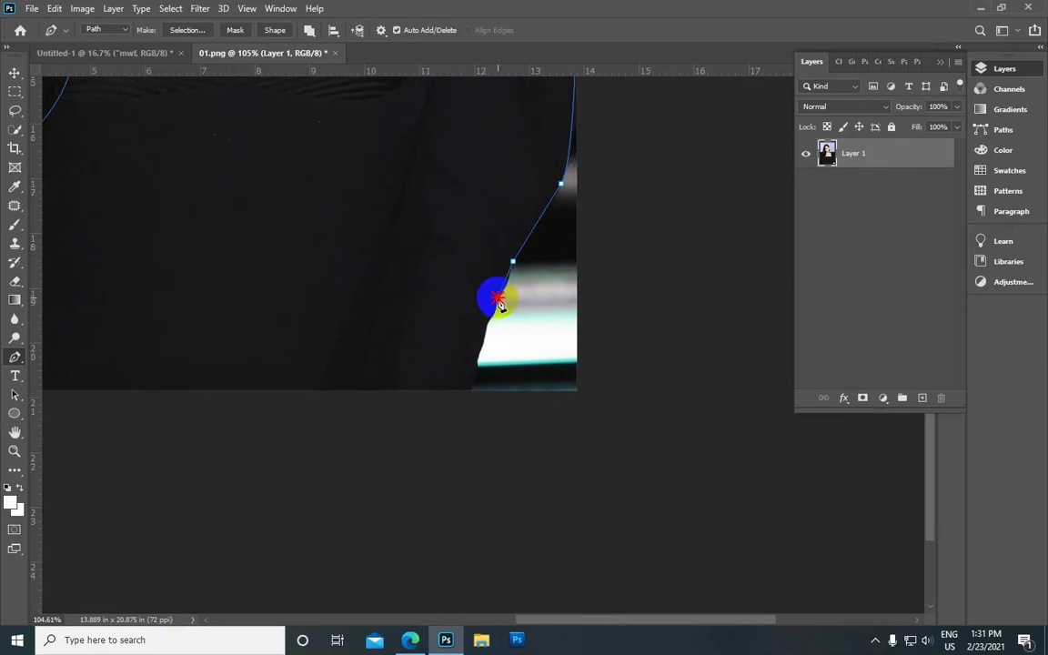
left_click_drag(492, 306, 505, 304)
left_click(499, 298)
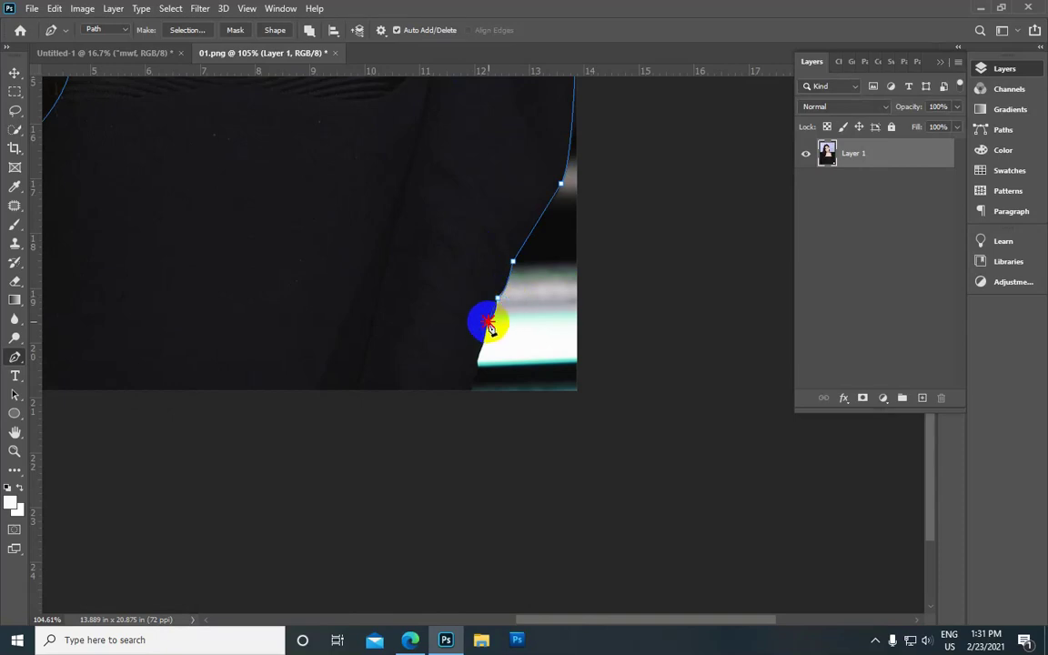
left_click_drag(483, 322, 493, 330)
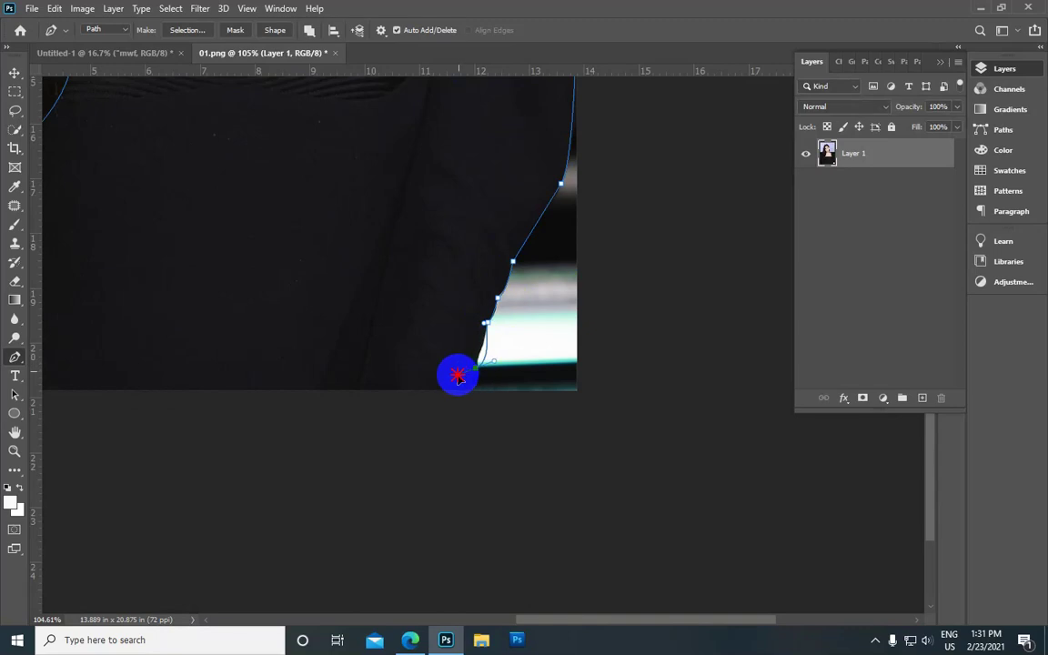
left_click_drag(475, 371, 462, 403)
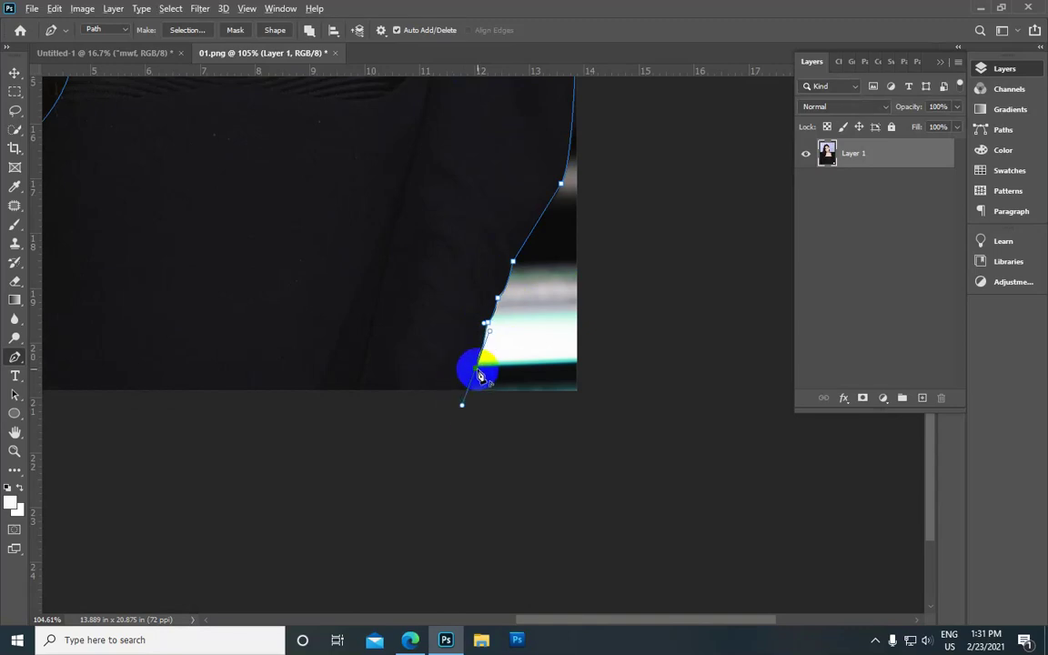
left_click(472, 391)
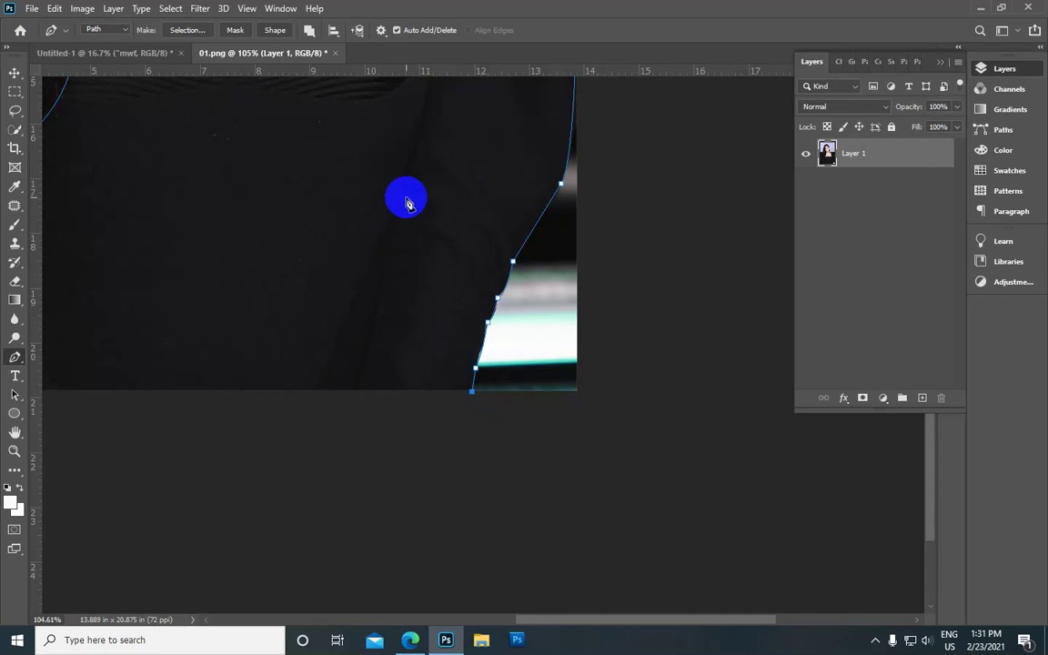
Run Pen anchors beneath the photo's bottom edge and close the path at its starting anchor
scroll(389, 211, "down", 2)
scroll(401, 210, "down", 3)
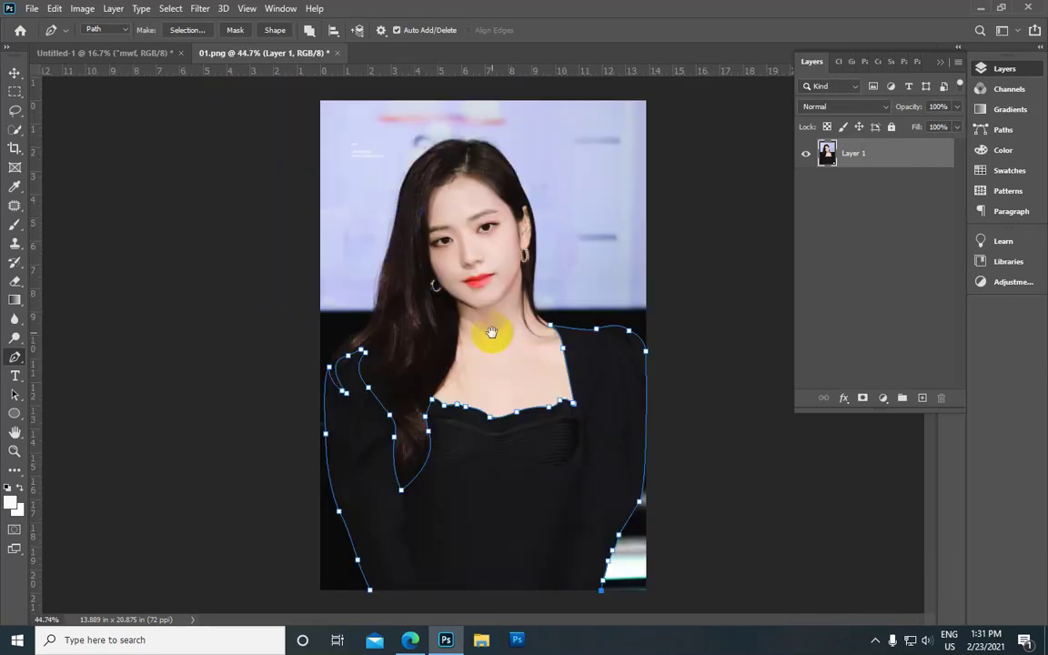
scroll(492, 332, "up", 2)
scroll(489, 339, "up", 2)
left_click_drag(479, 355, 467, 9)
left_click(669, 527)
left_click(507, 538)
left_click(302, 521)
left_click(235, 517)
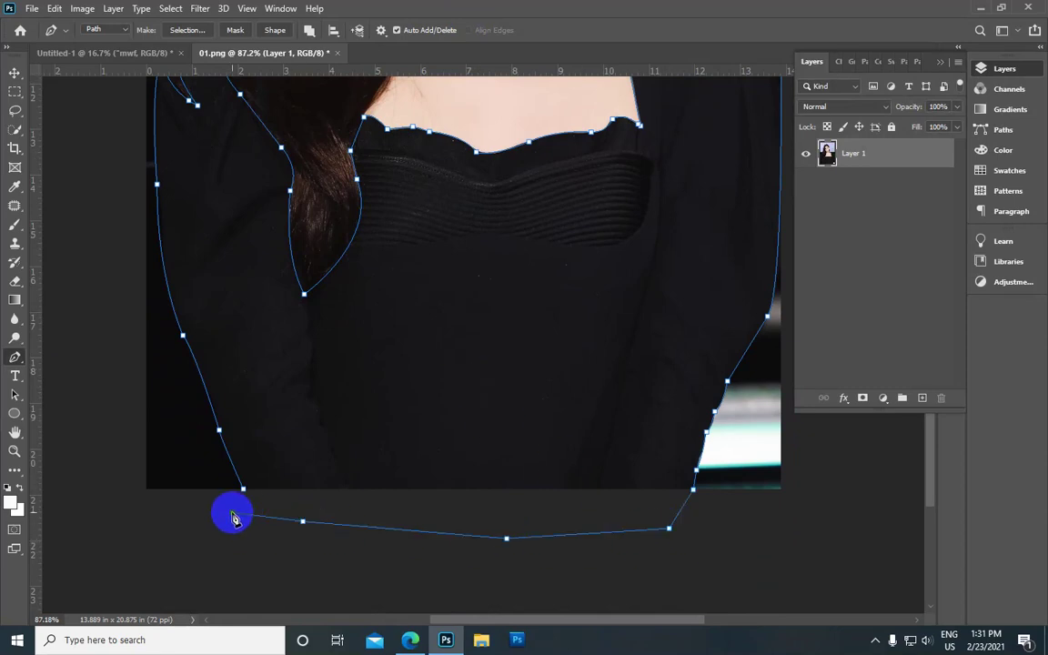
left_click(244, 491)
scroll(406, 288, "down", 2)
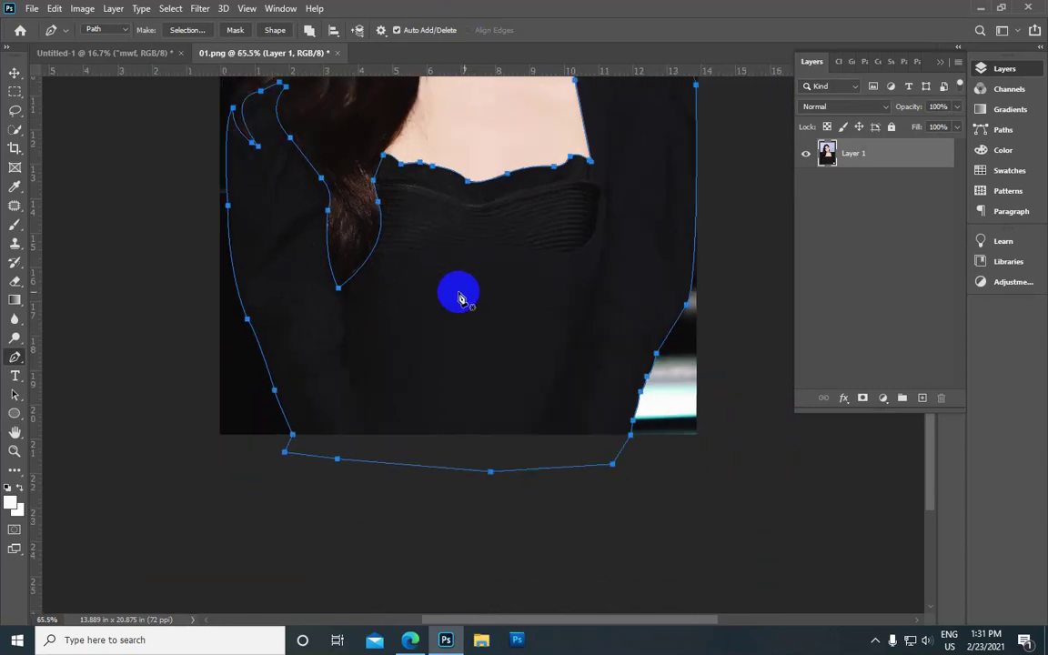
scroll(446, 297, "down", 2)
scroll(491, 253, "down", 2)
left_click(494, 455)
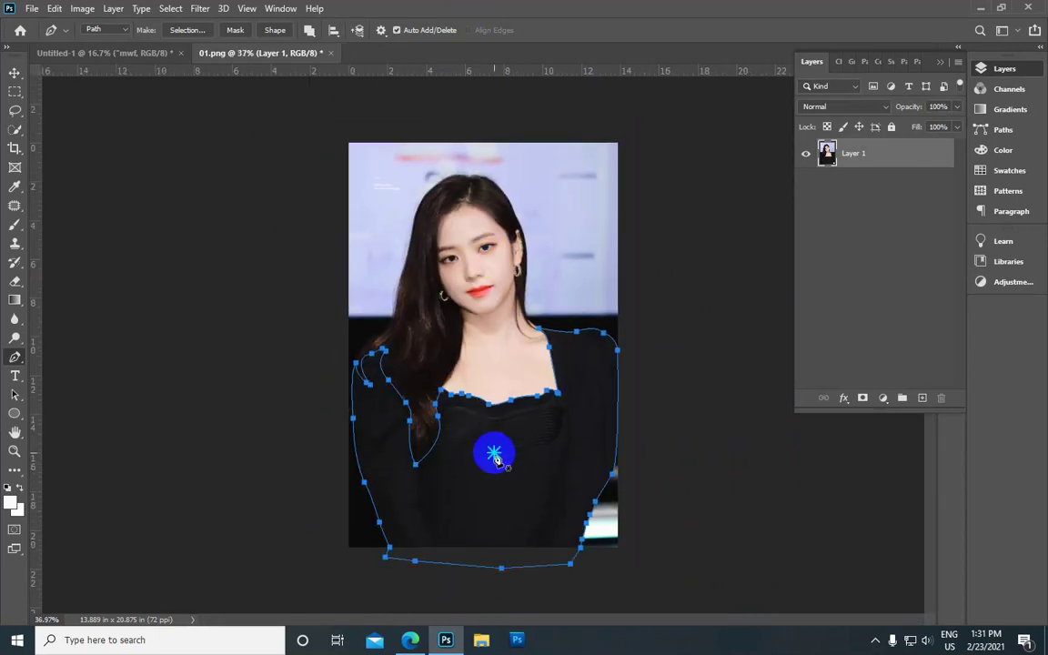
Convert the closed path into a selection with a 5-pixel feather radius
left_click(542, 179)
type("5")
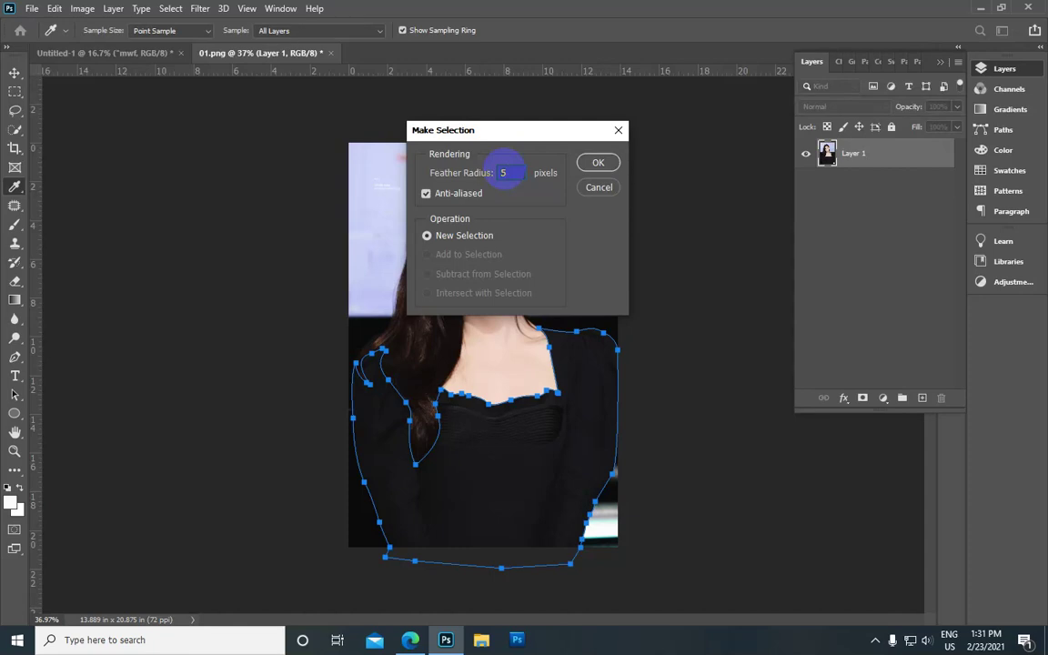
left_click(598, 161)
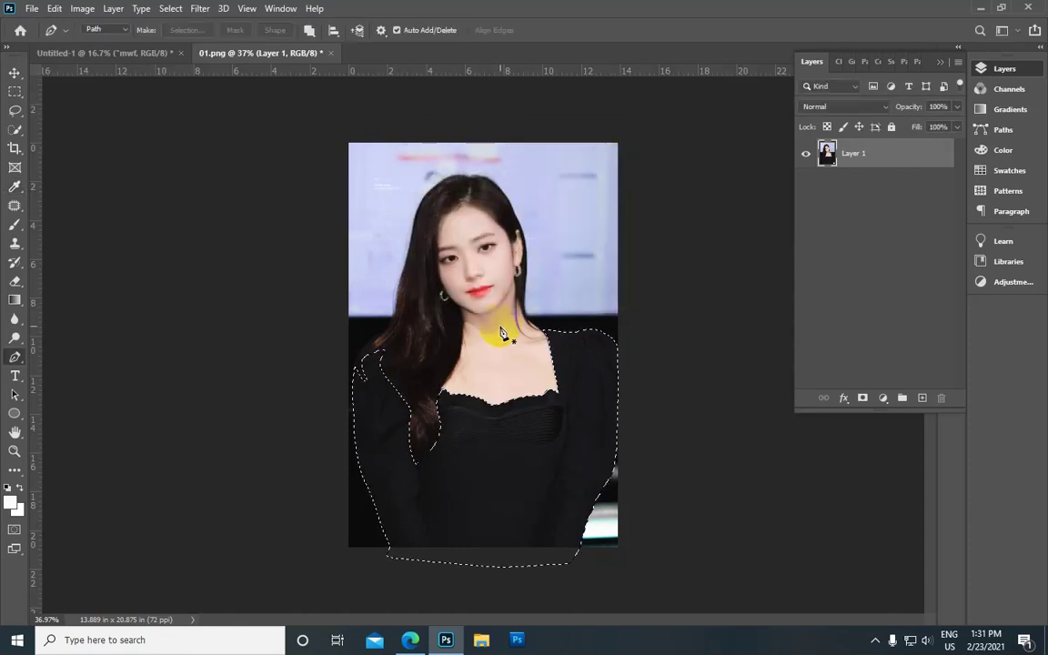
scroll(502, 335, "down", 1)
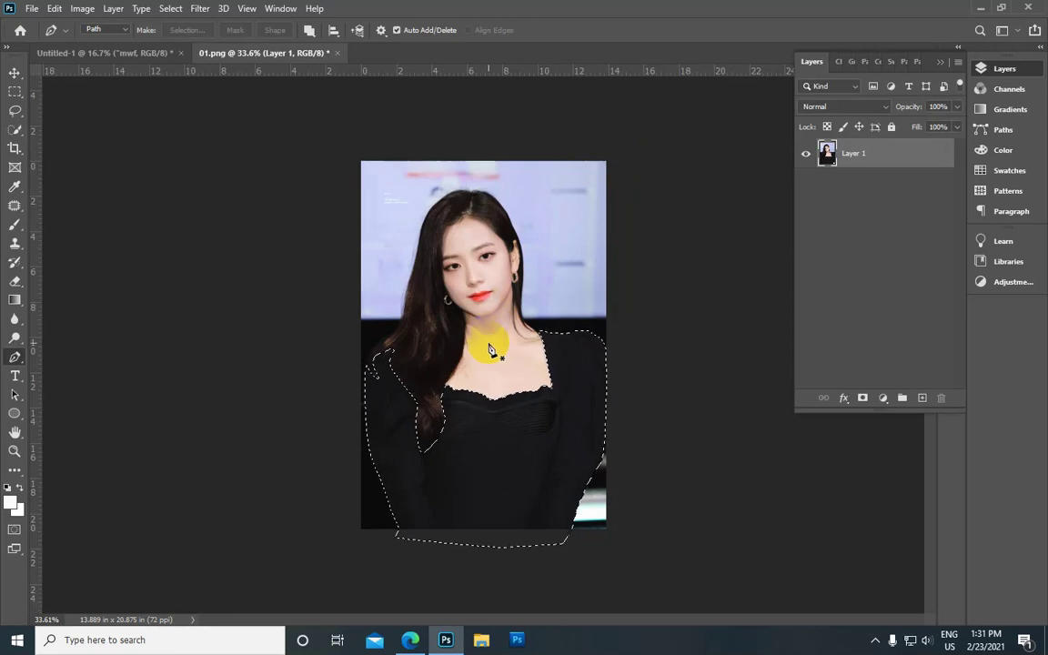
Copy the selected top onto Layer 2 and toggle Layer 1 visibility to check it
left_click(113, 11)
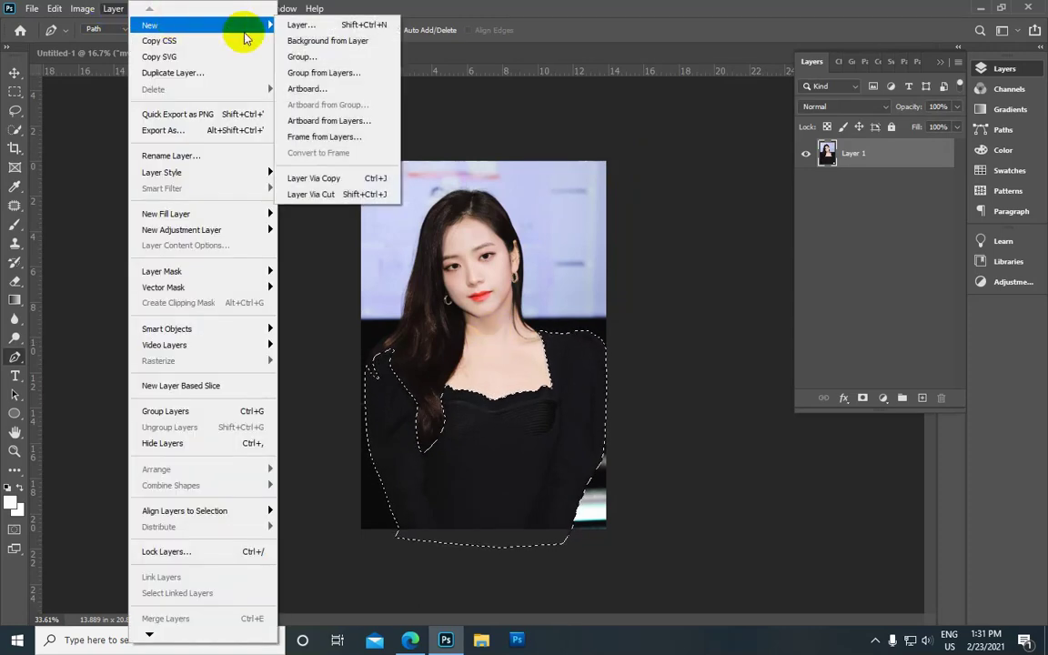
left_click(314, 178)
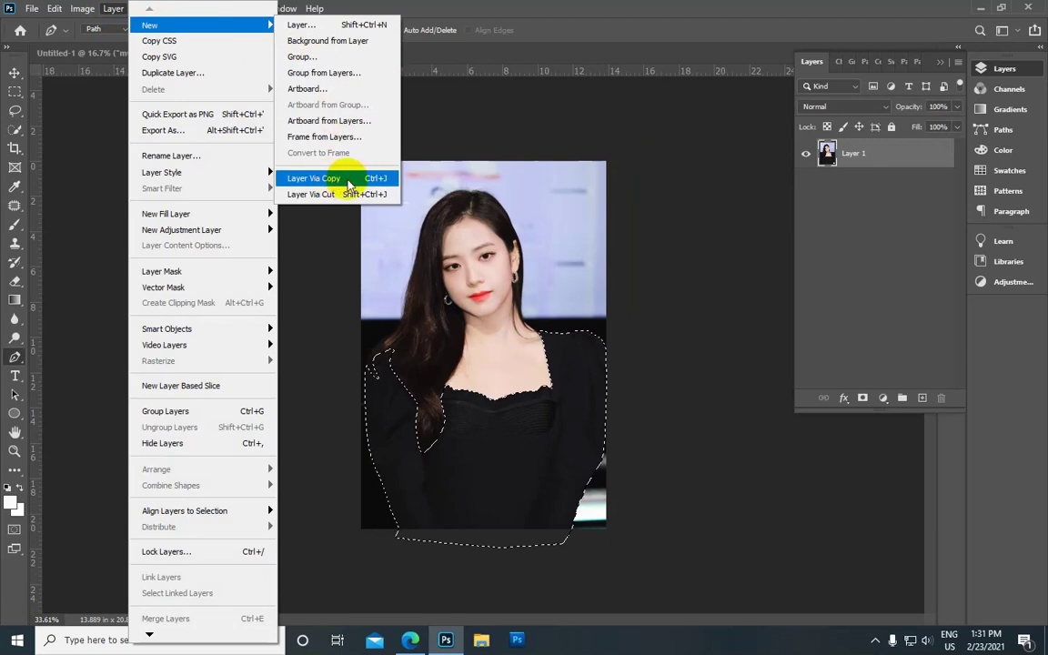
left_click(828, 186)
left_click(803, 184)
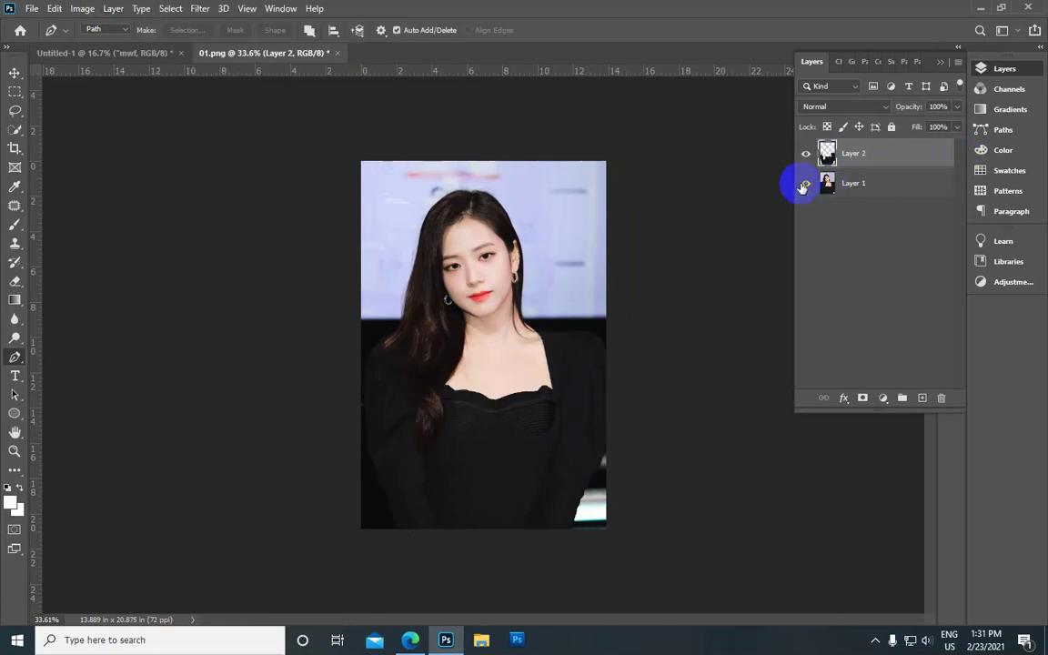
left_click(805, 187)
left_click(805, 186)
left_click(805, 187)
left_click(803, 182)
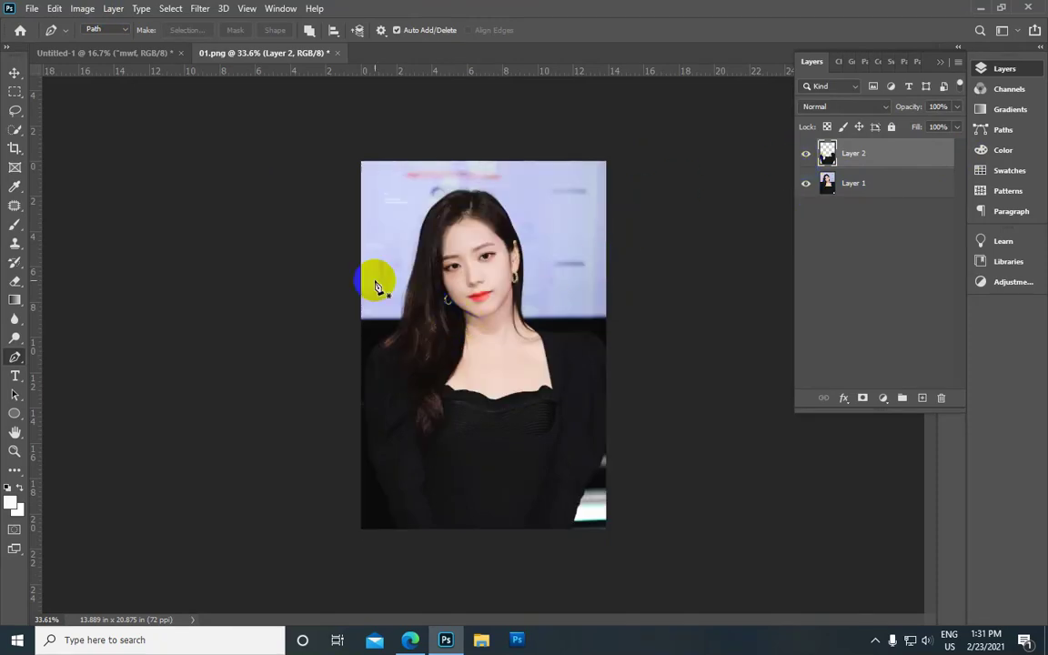
Try Hue/Saturation at Hue +180, maximum saturation and Lightness +100, comparing the preview
left_click(82, 9)
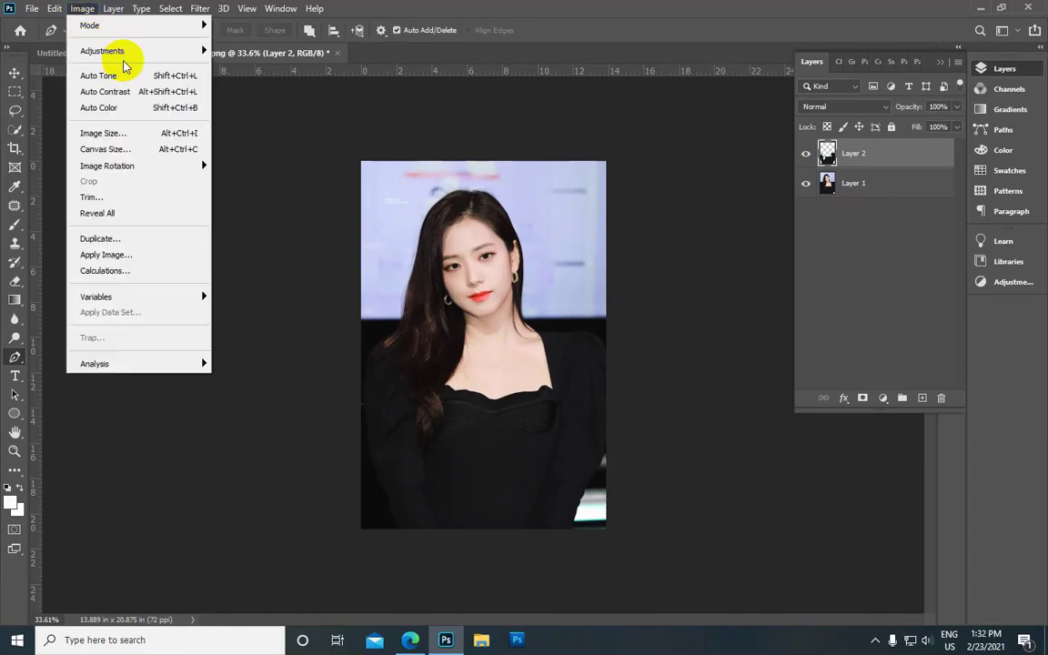
mouse_move(136, 51)
left_click(306, 141)
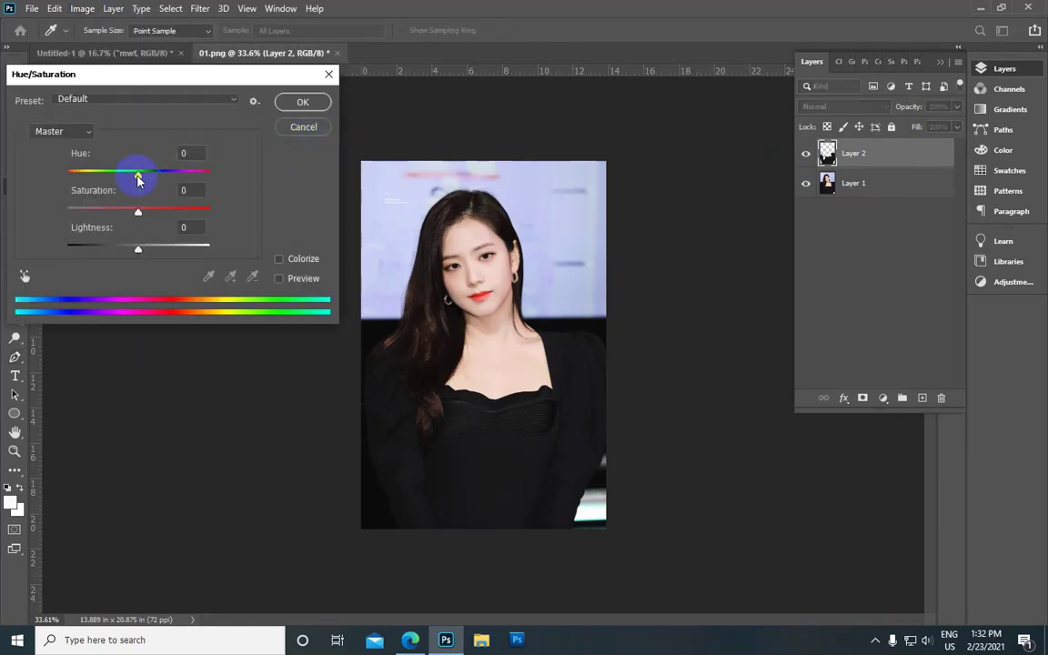
left_click_drag(137, 180, 228, 182)
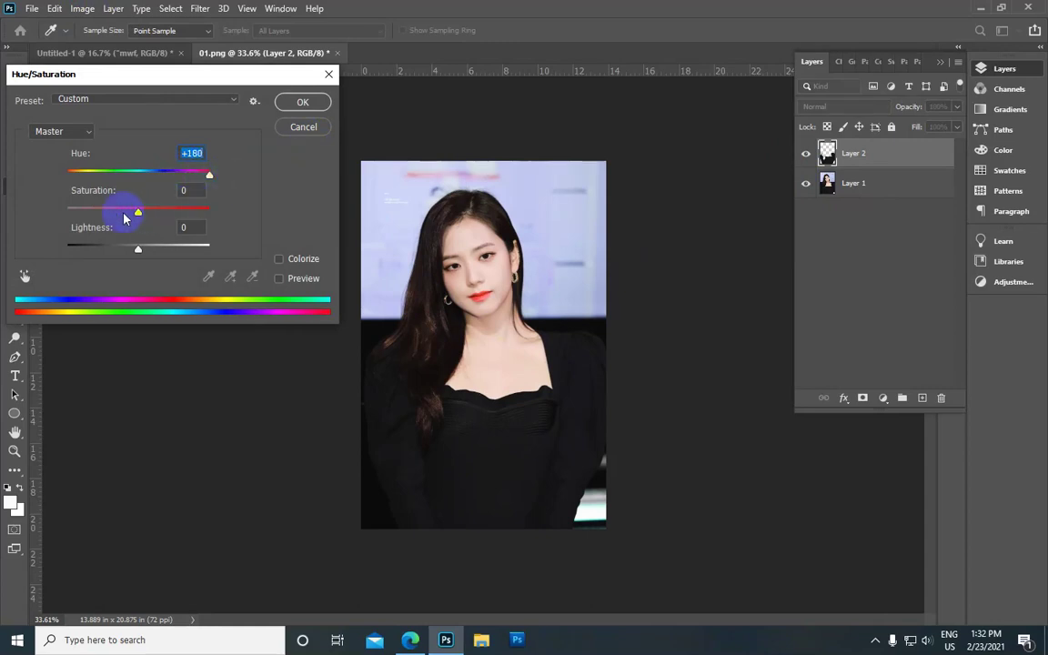
left_click_drag(139, 214, 218, 205)
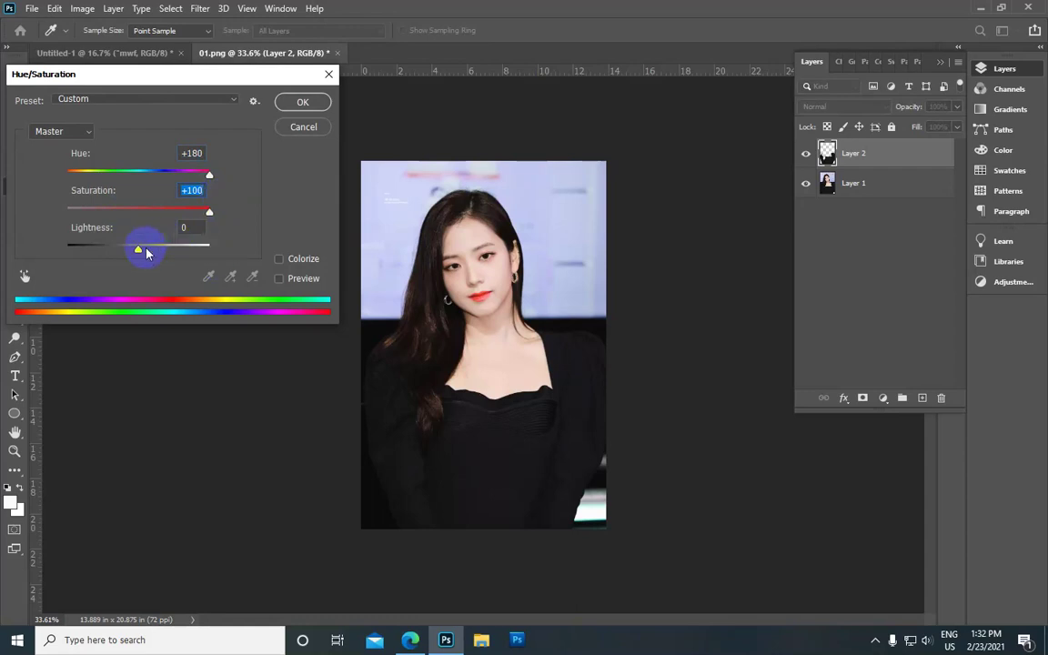
left_click_drag(138, 256, 230, 251)
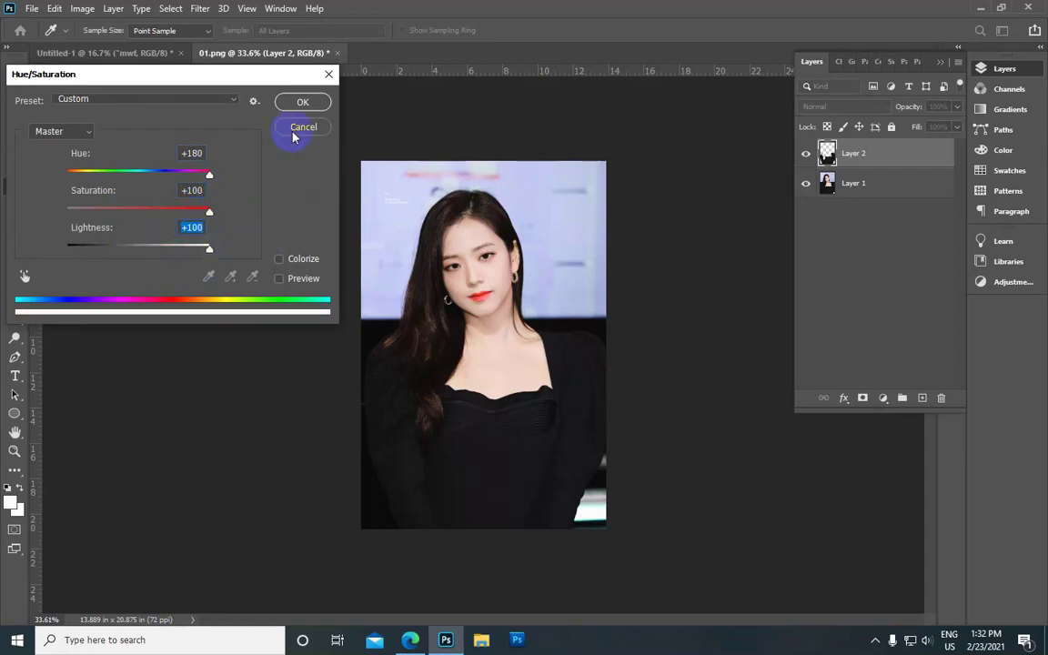
left_click(279, 278)
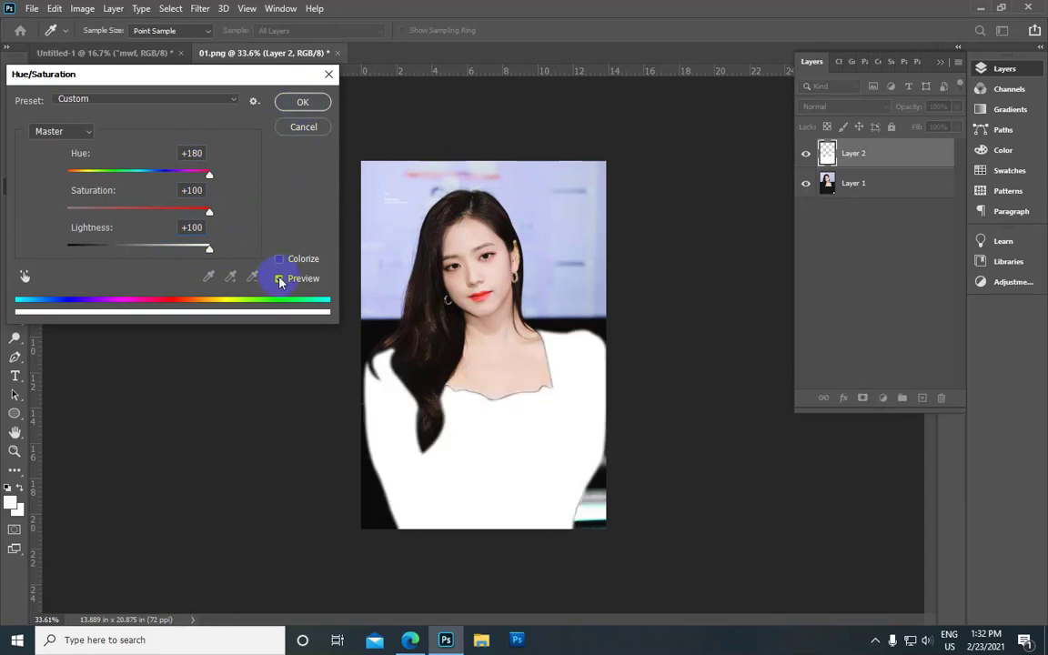
left_click(279, 279)
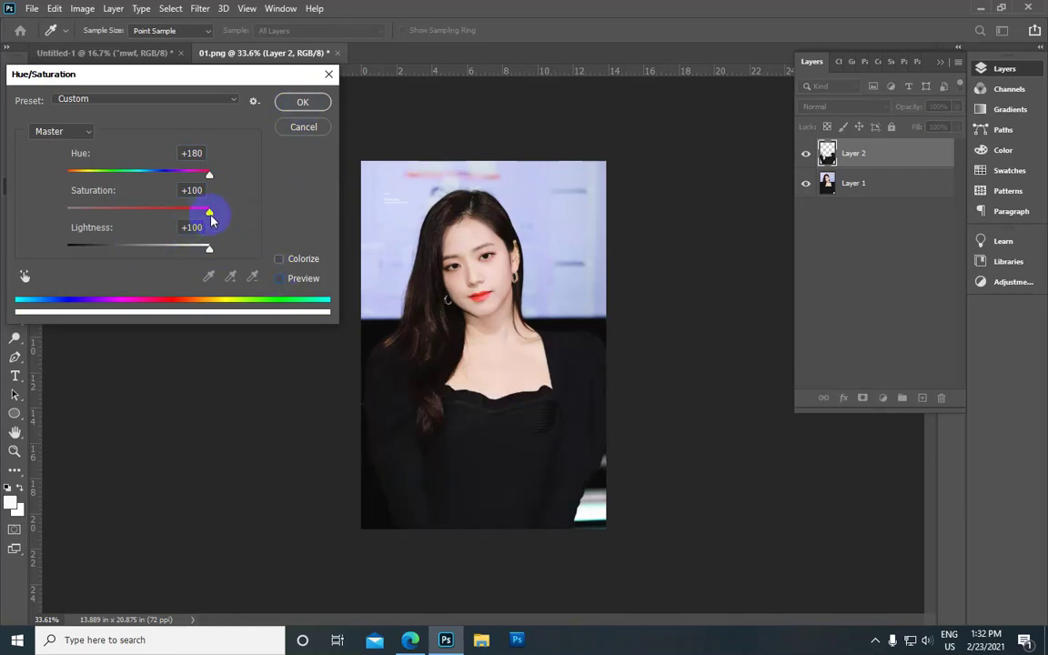
Settle on Hue +28, Saturation +100, Lightness -12 and apply the adjustment
left_click_drag(209, 250, 140, 249)
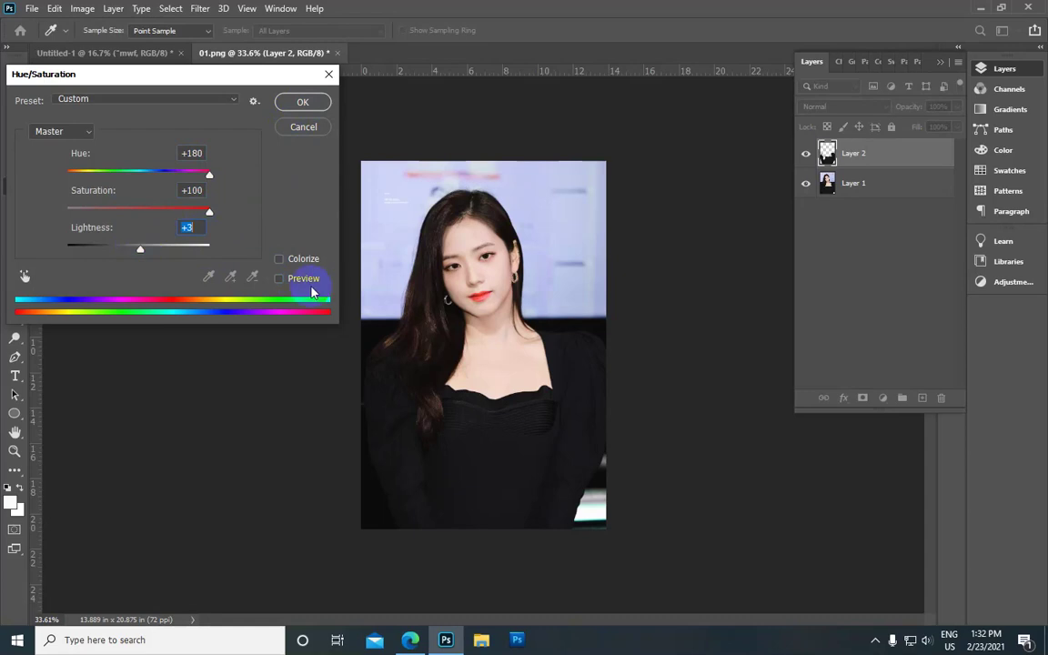
left_click(279, 278)
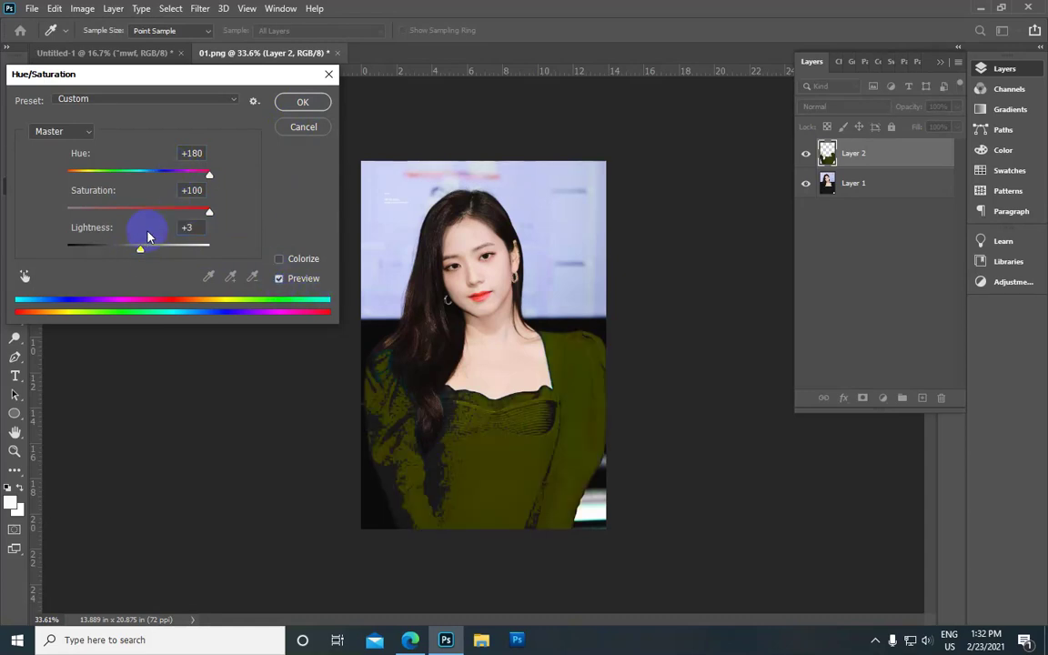
left_click_drag(140, 256, 130, 255)
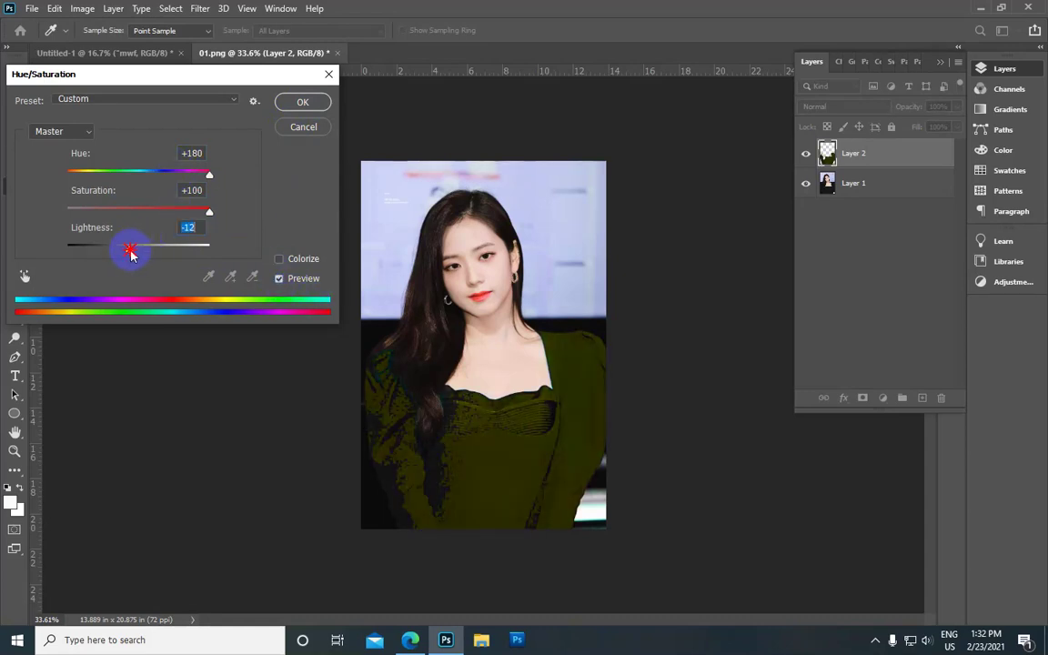
mouse_move(210, 173)
left_mouse_down()
mouse_move(143, 176)
mouse_move(159, 179)
left_mouse_up()
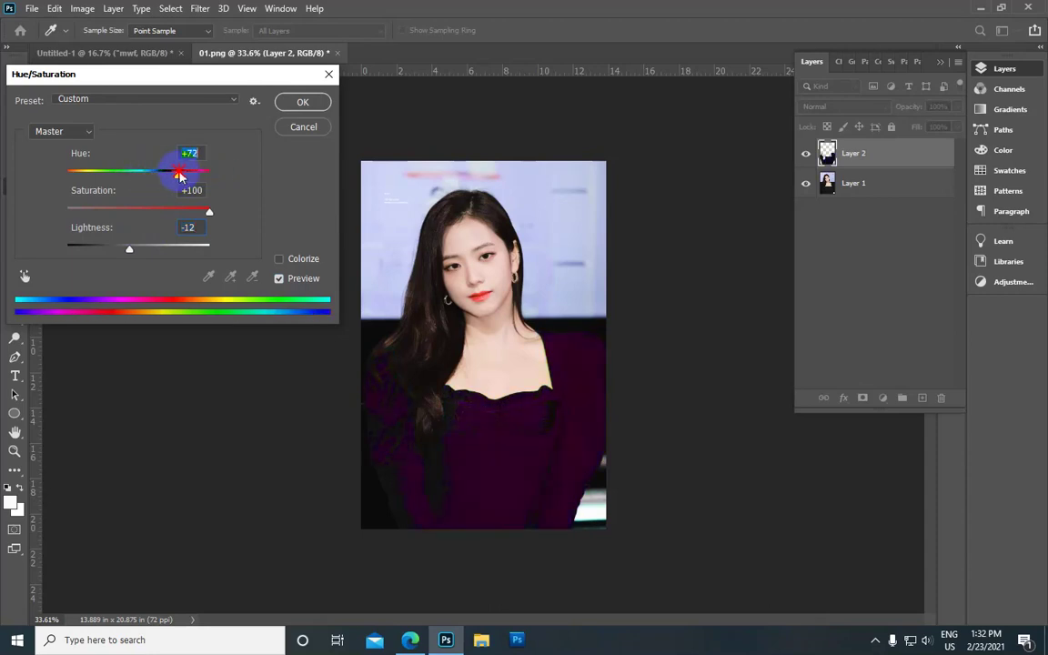
left_click(561, 402)
left_click(300, 103)
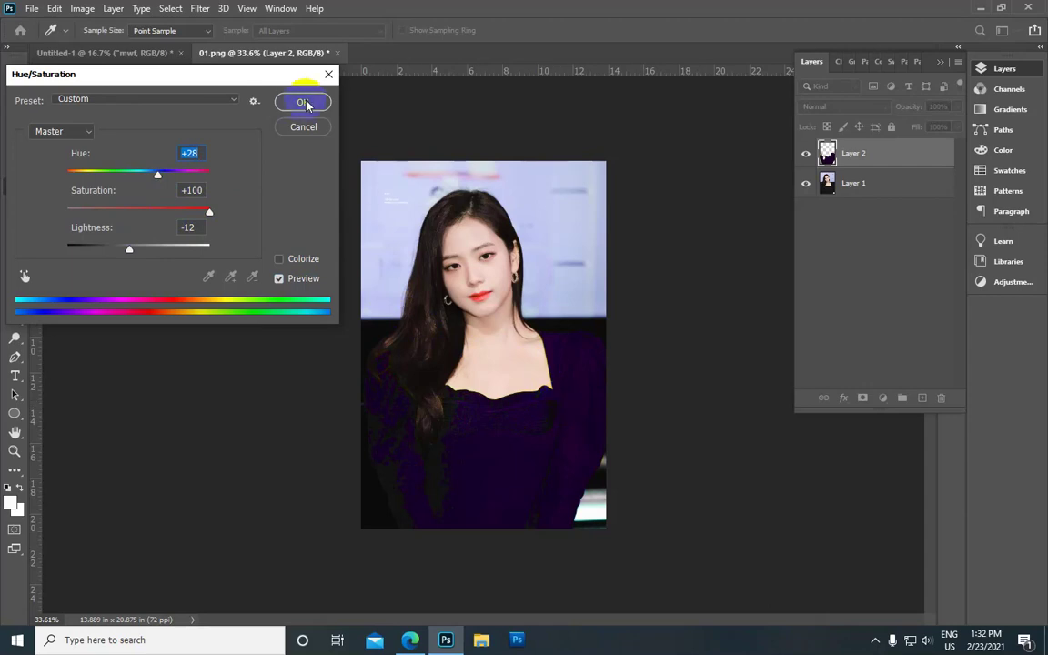
left_click(81, 11)
mouse_move(102, 51)
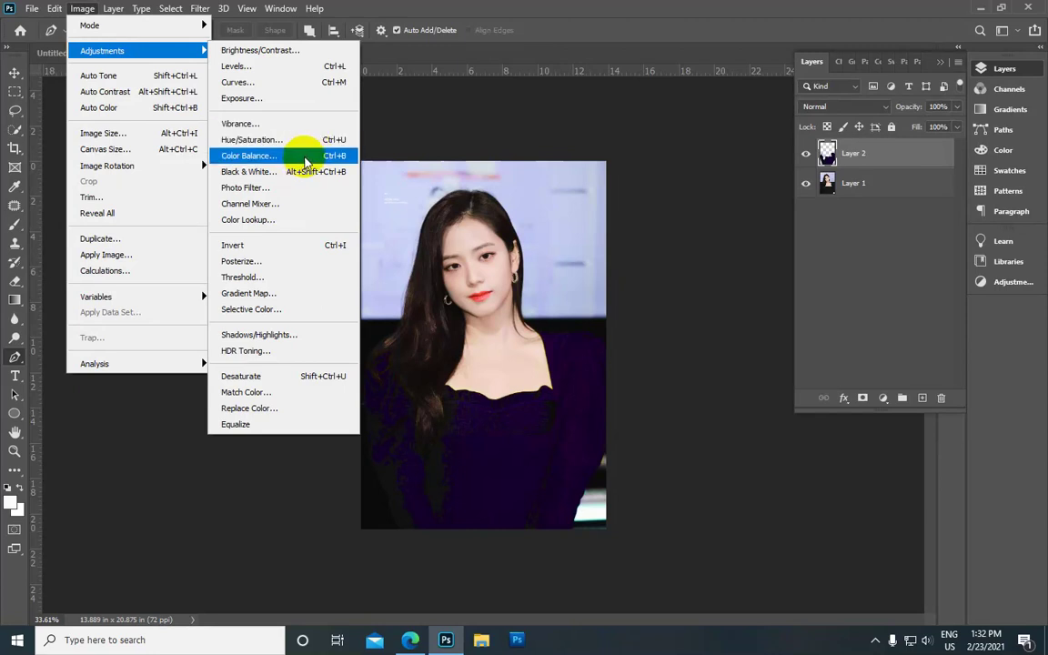
Apply a midtone Color Balance of Cyan–Red +96 and Magenta–Green -27
left_click(307, 158)
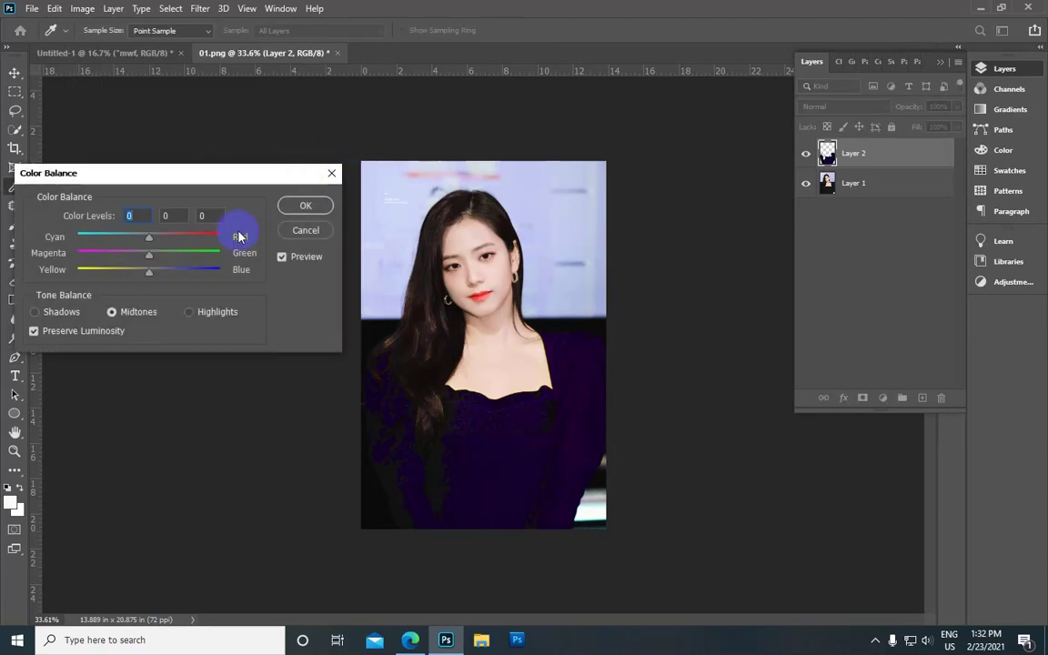
left_click_drag(150, 243, 217, 233)
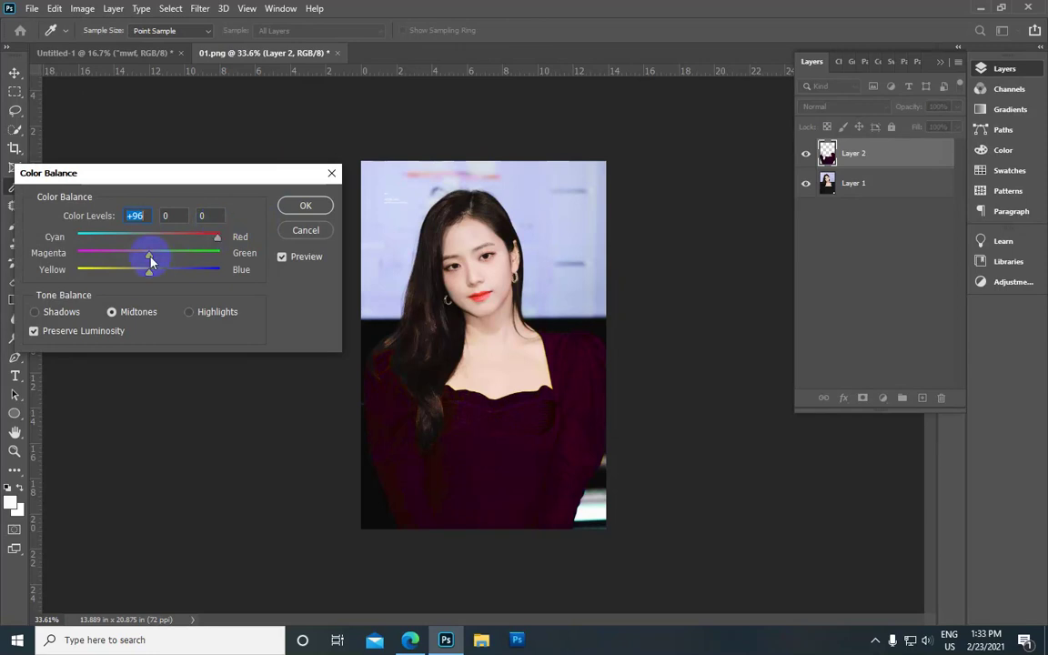
mouse_move(152, 259)
left_mouse_down()
mouse_move(197, 255)
mouse_move(130, 259)
left_mouse_up()
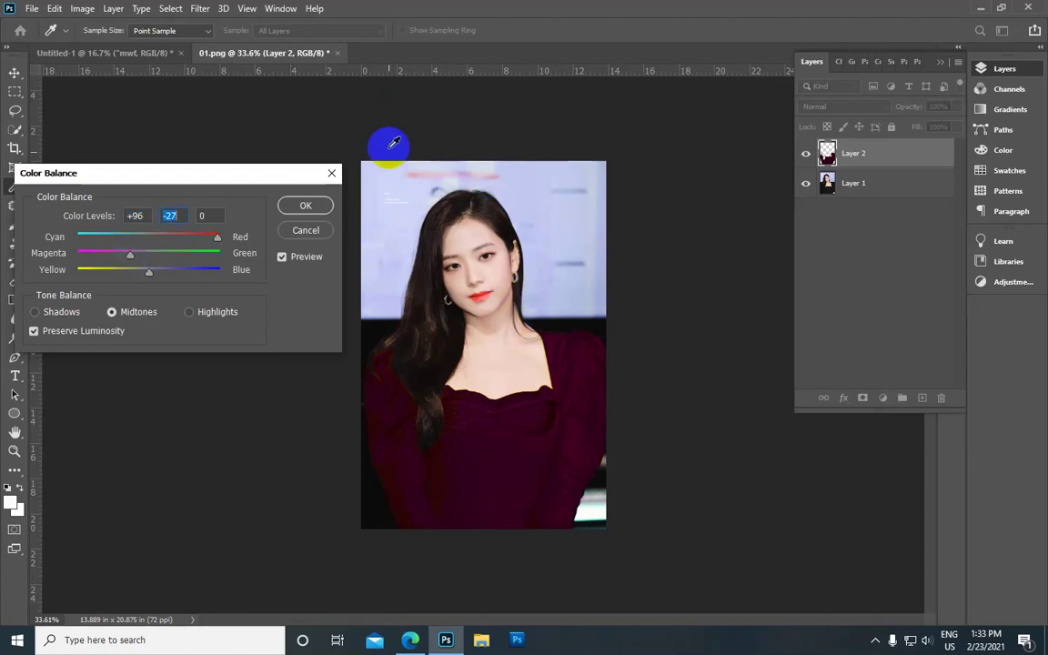
left_click(286, 207)
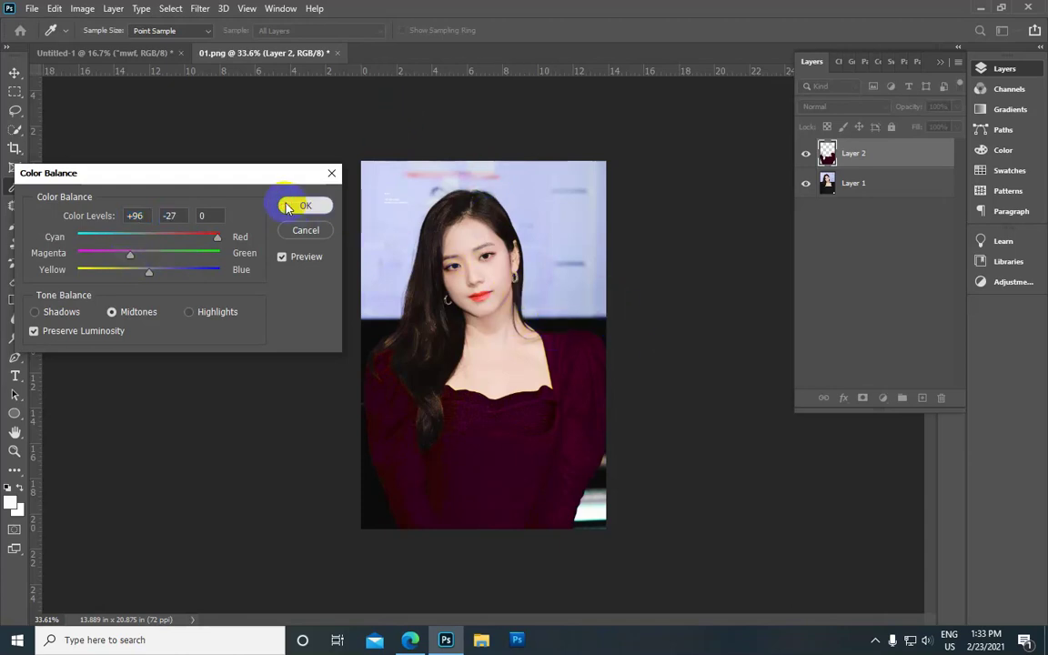
Scroll over the photo to inspect the burgundy top
key("p")
scroll(514, 278, "down", 1)
scroll(514, 278, "up", 1)
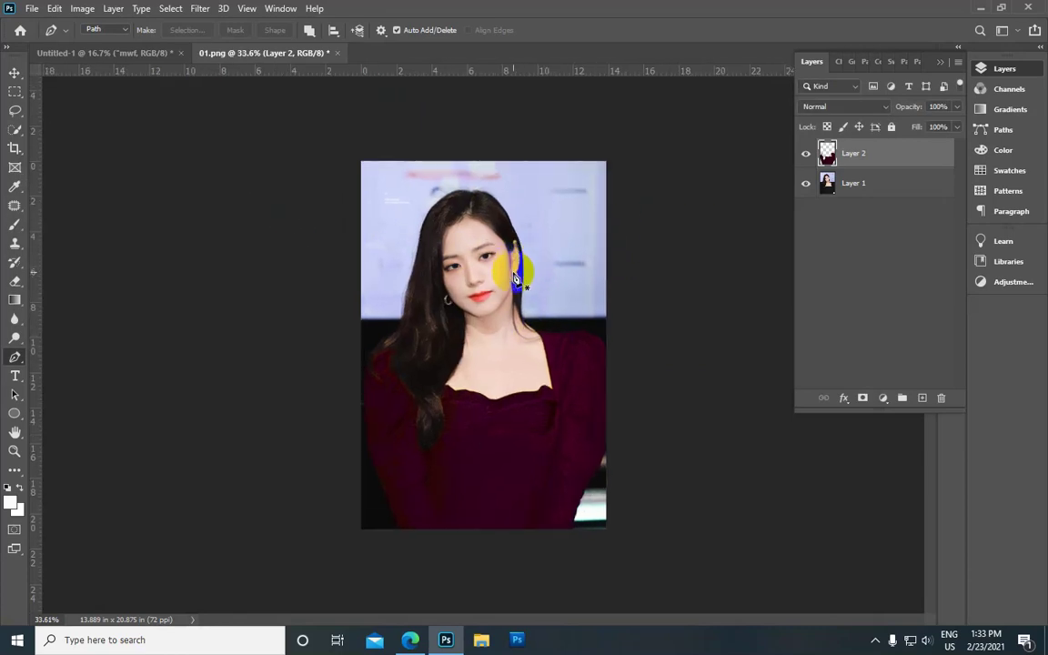
scroll(514, 277, "up", 2)
scroll(514, 278, "down", 1)
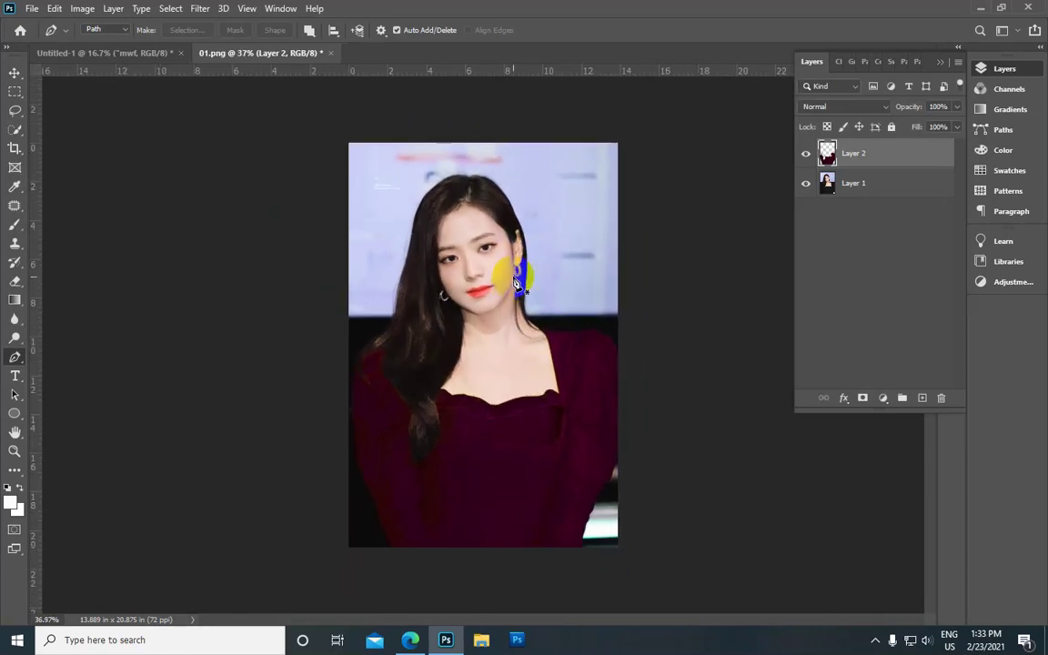
scroll(493, 338, "up", 1)
scroll(485, 346, "down", 1)
scroll(484, 360, "down", 1)
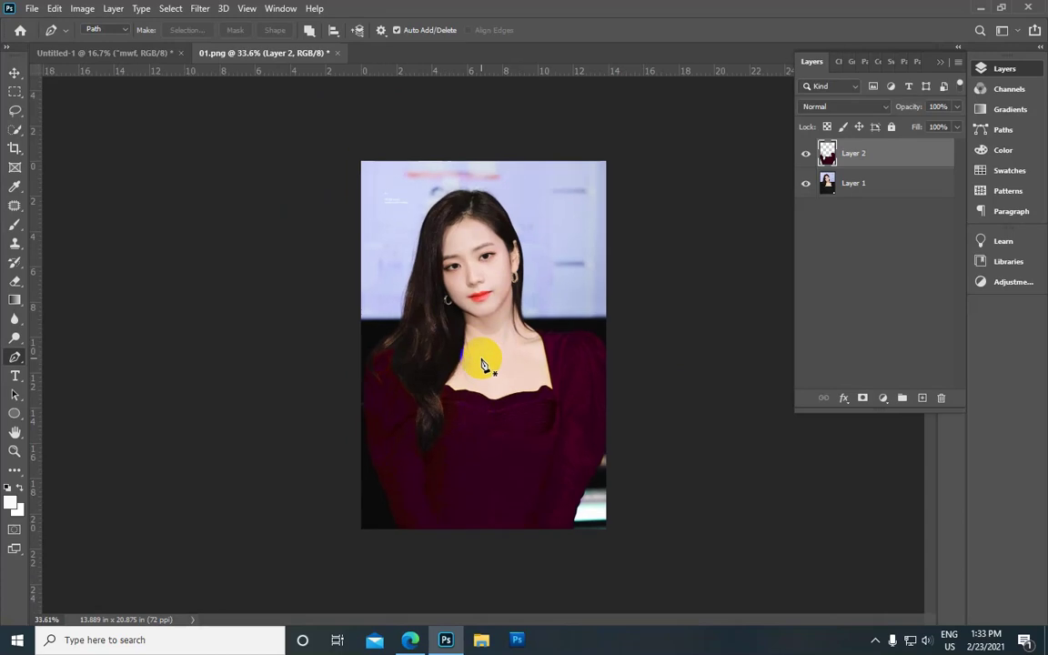
scroll(483, 365, "up", 2)
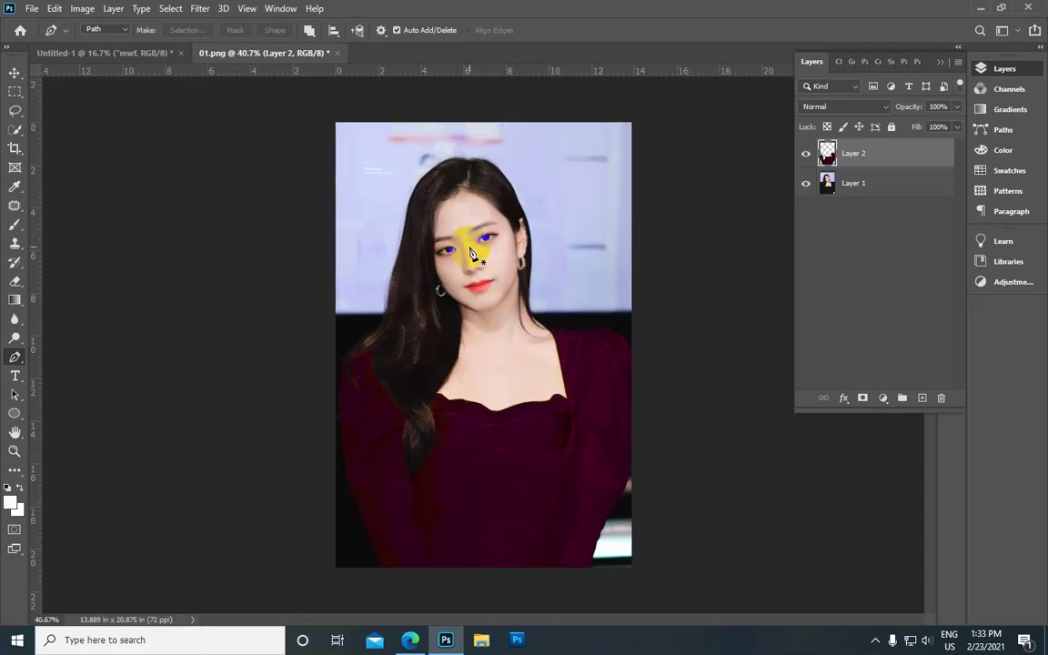
left_click(33, 9)
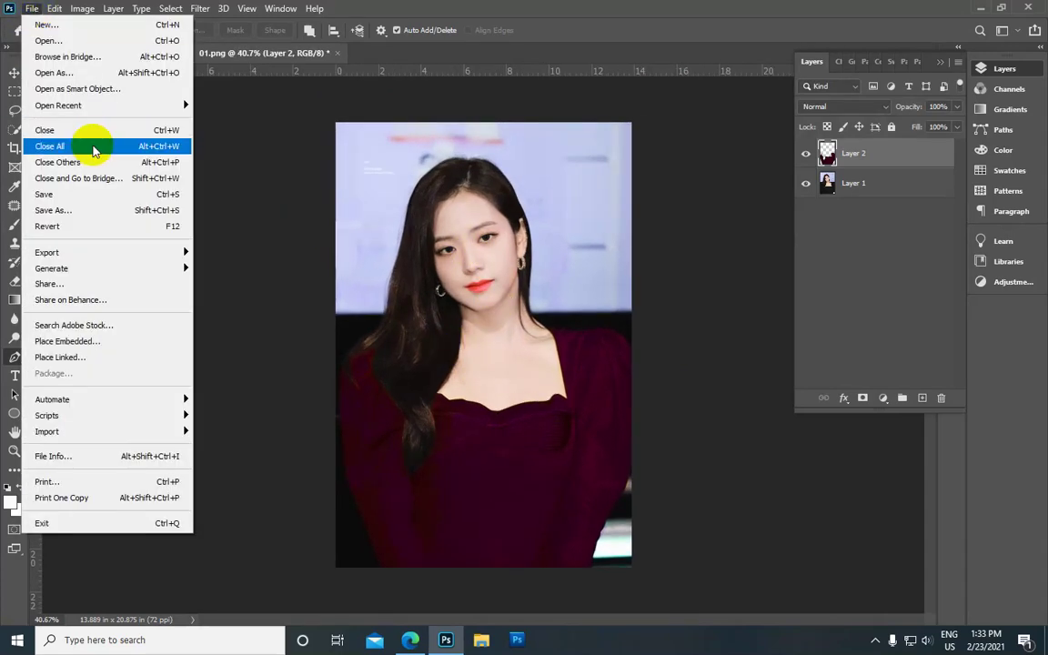
Save the photo to the Desktop as 02.jpg, JPEG format, Quality 12 (Maximum)
left_click(105, 209)
left_click(592, 455)
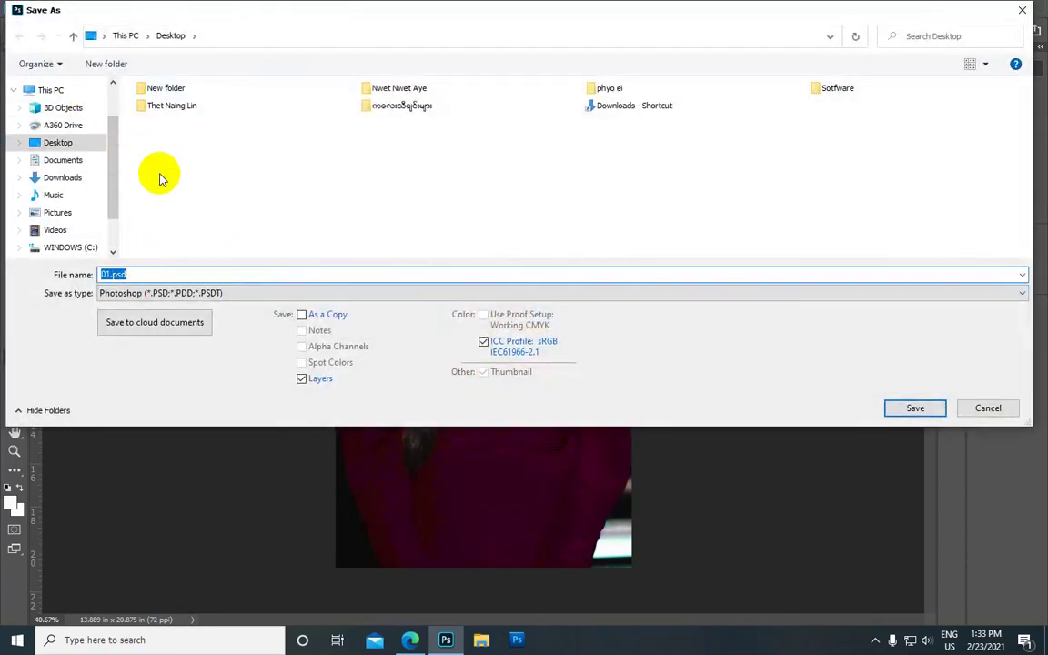
left_click(56, 281)
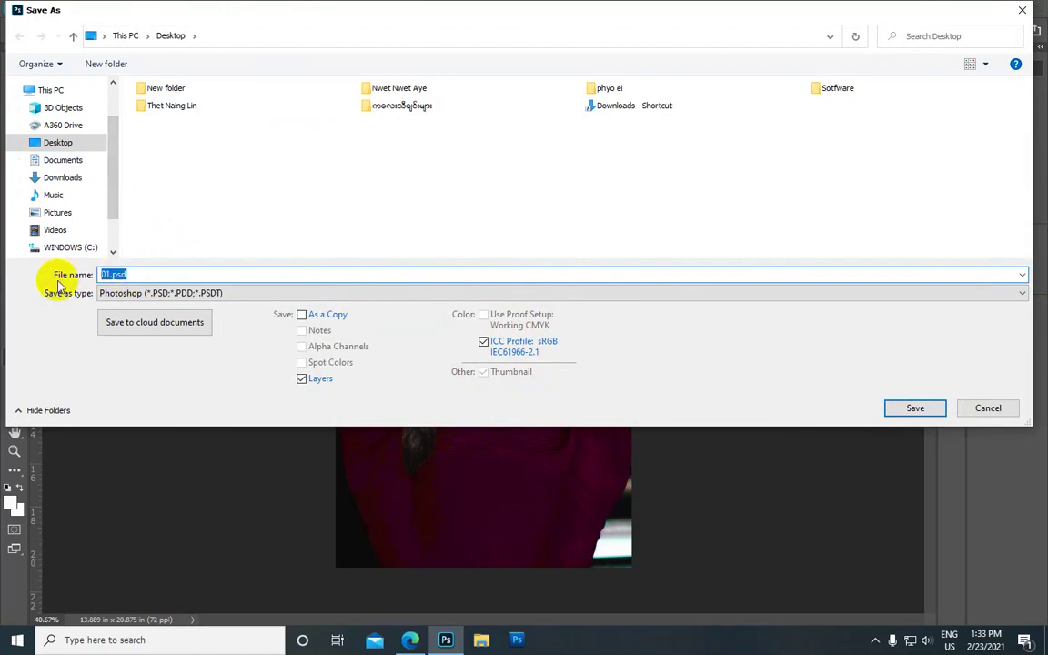
type("0")
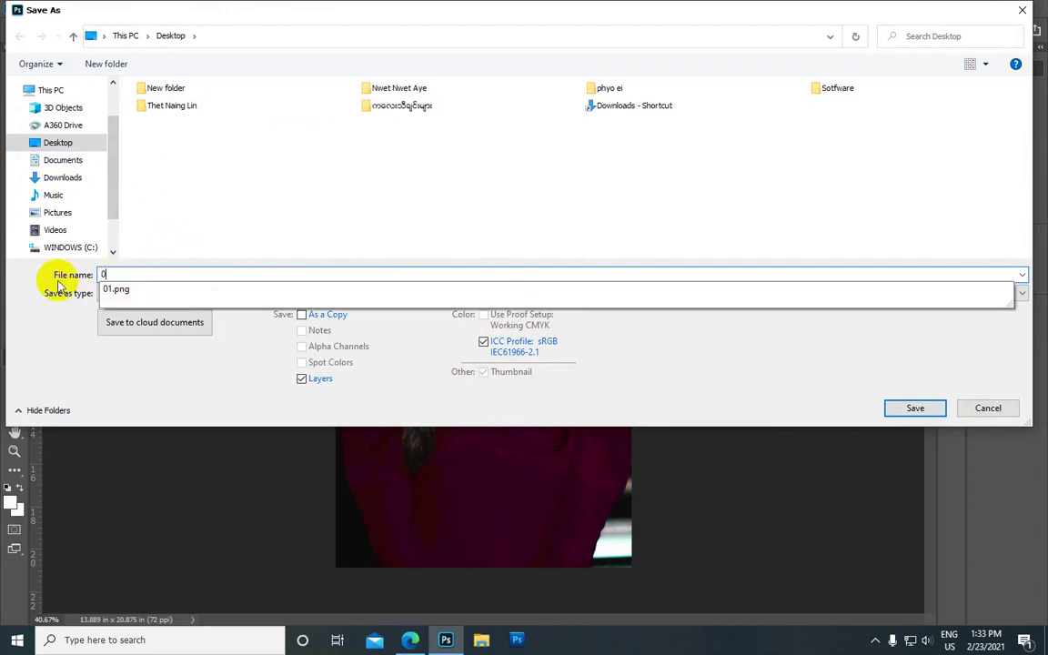
type("2")
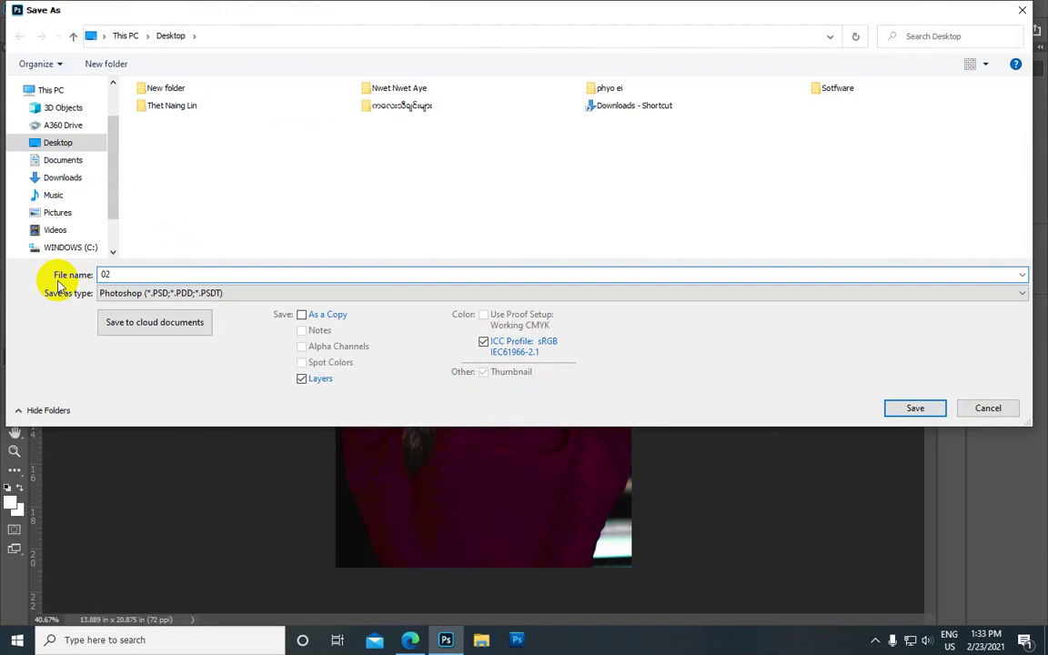
left_click(228, 302)
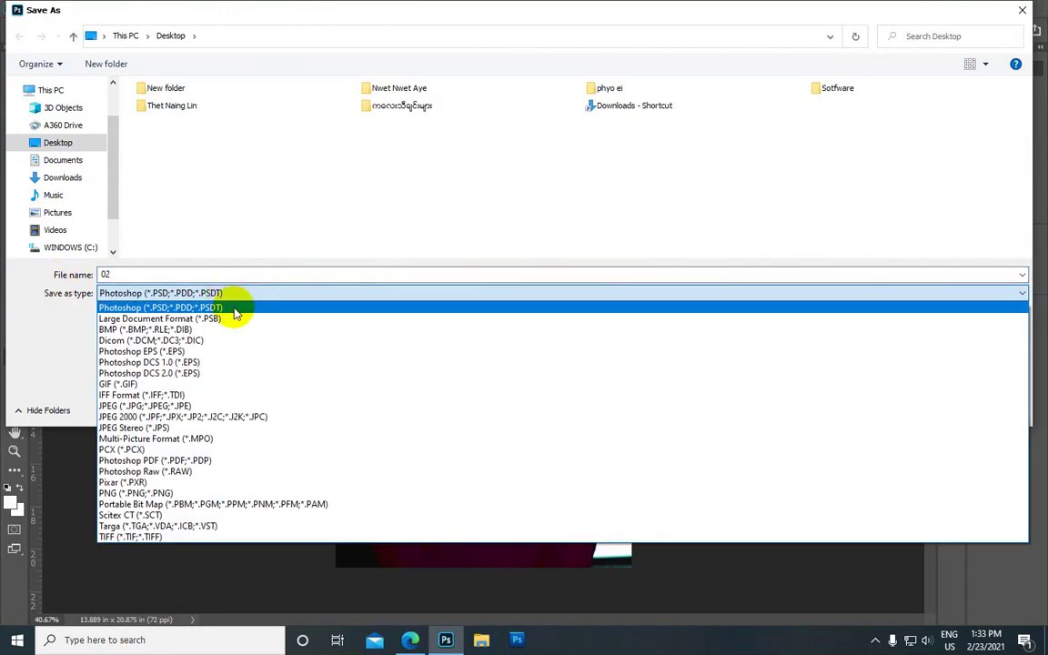
left_click(189, 405)
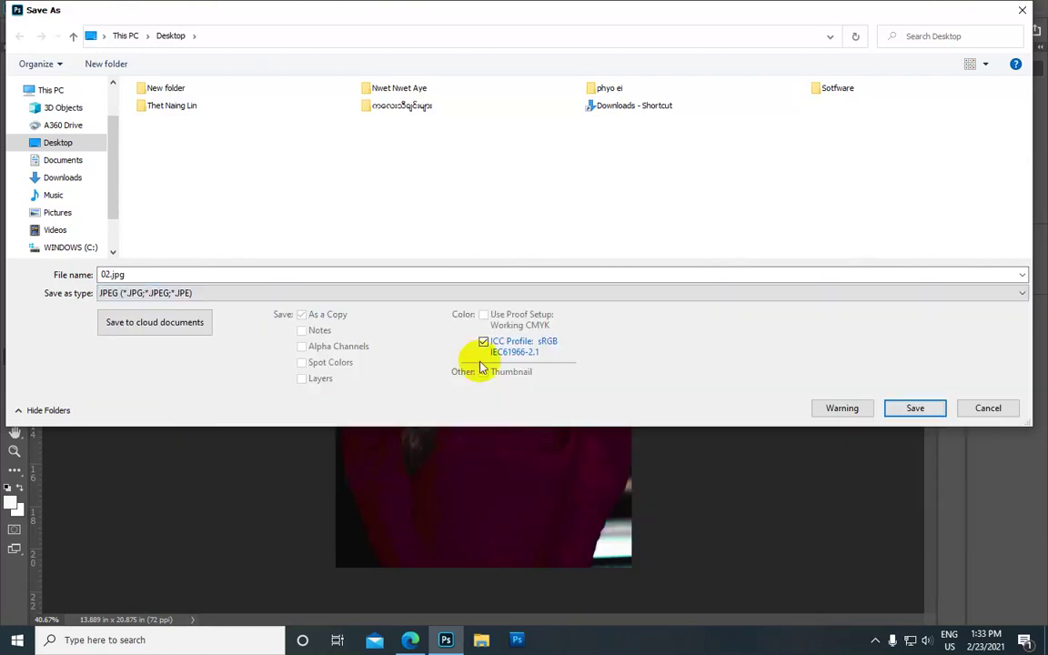
left_click(916, 409)
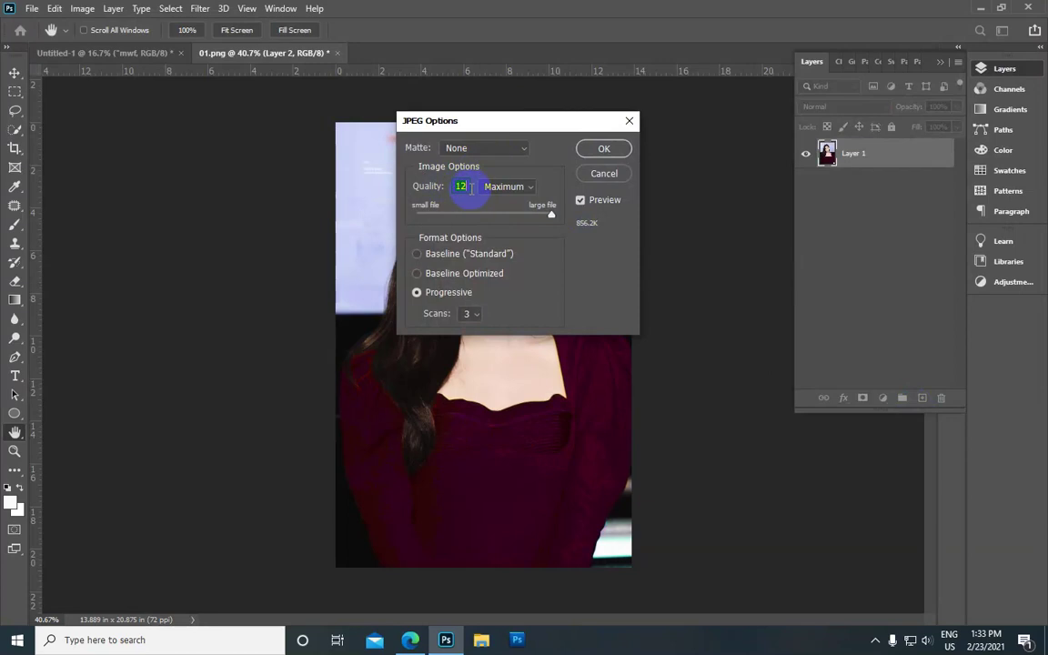
left_click(606, 149)
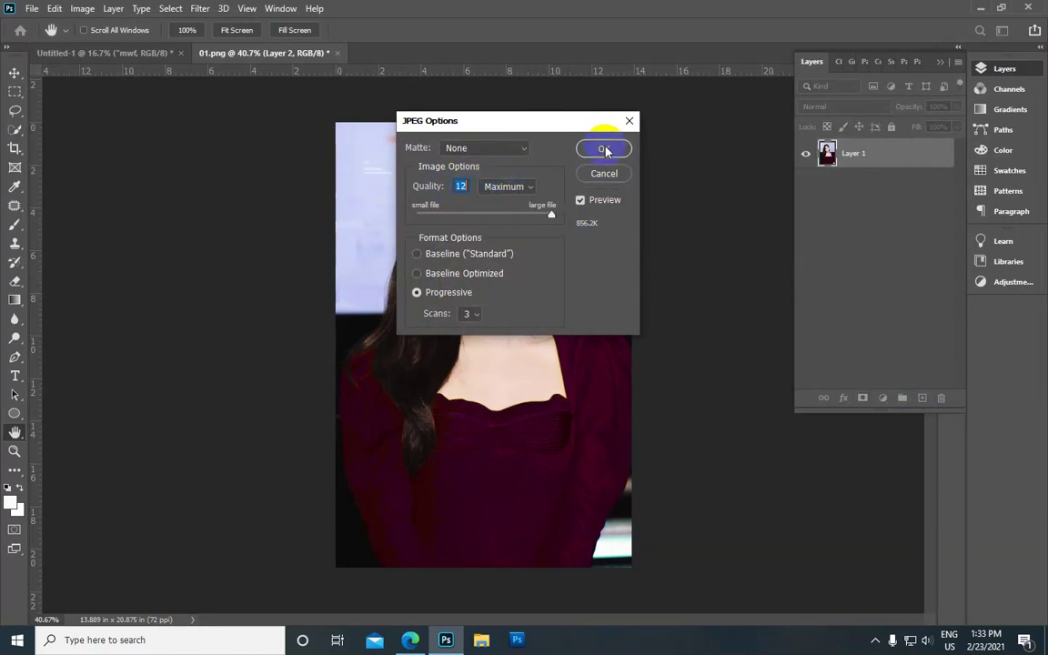
key("p")
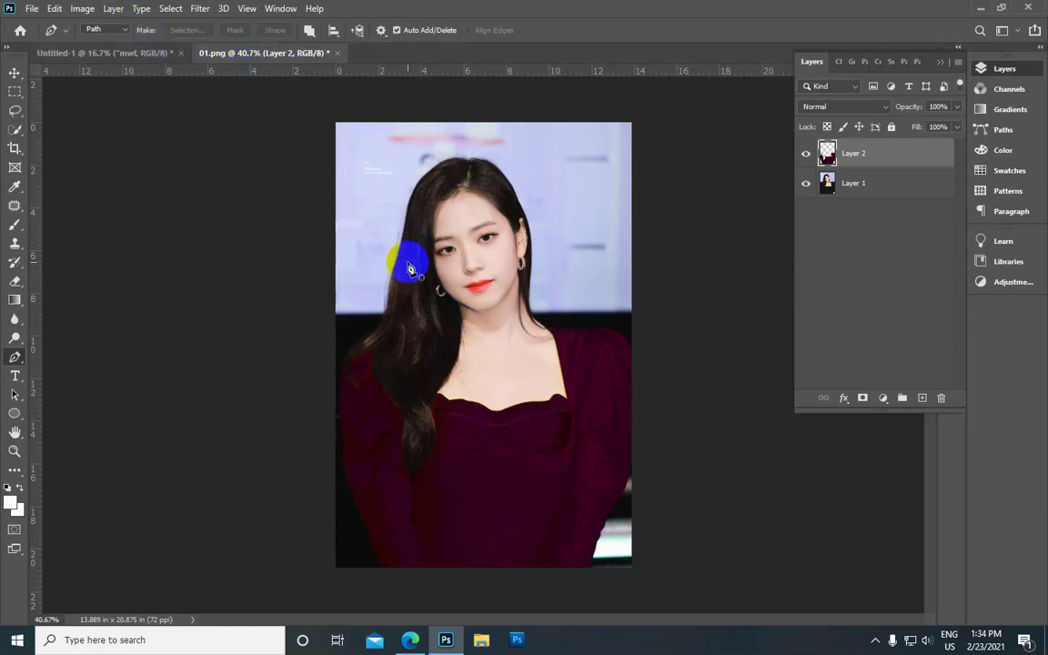
Switch to the Untitled-1 document showing the A4 page of Burmese text
left_click(125, 52)
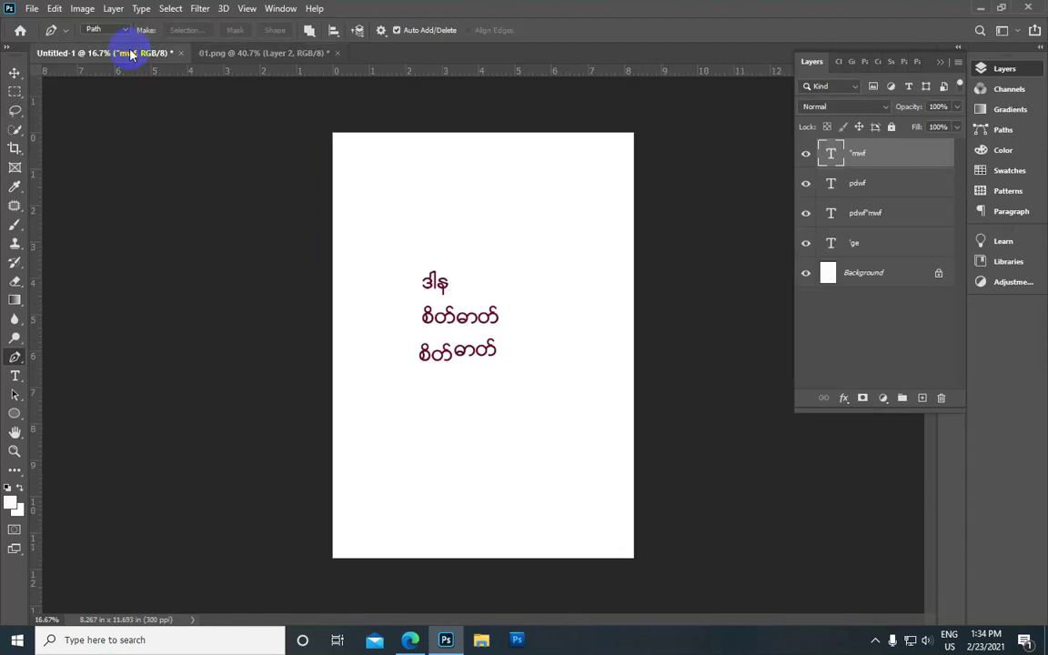